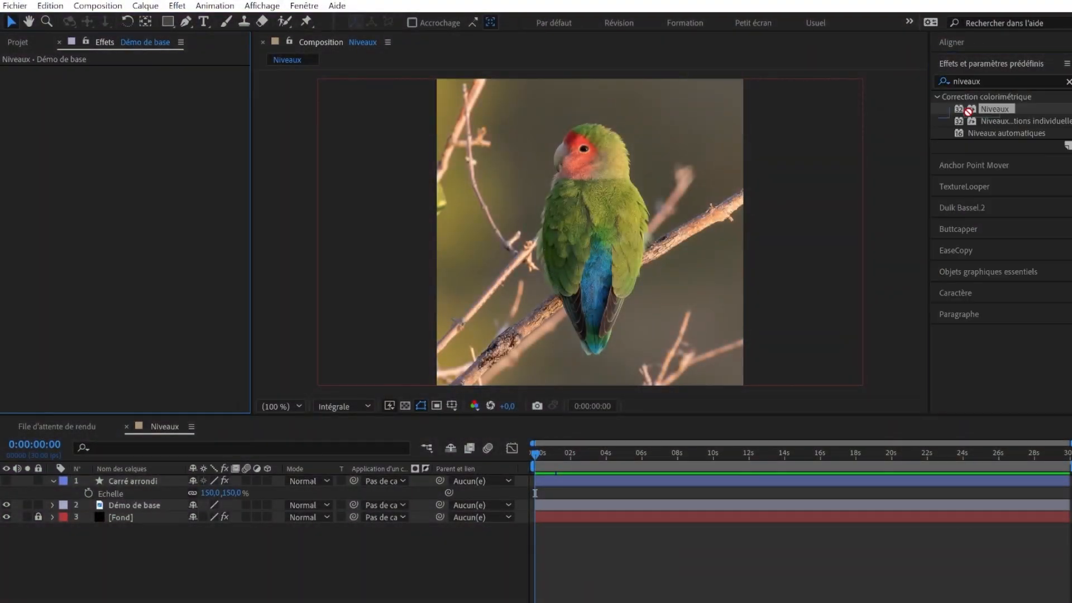
Apply the Niveaux effect to the Démo de base parrot image and look through its channel options
left_click_drag(983, 108, 598, 177)
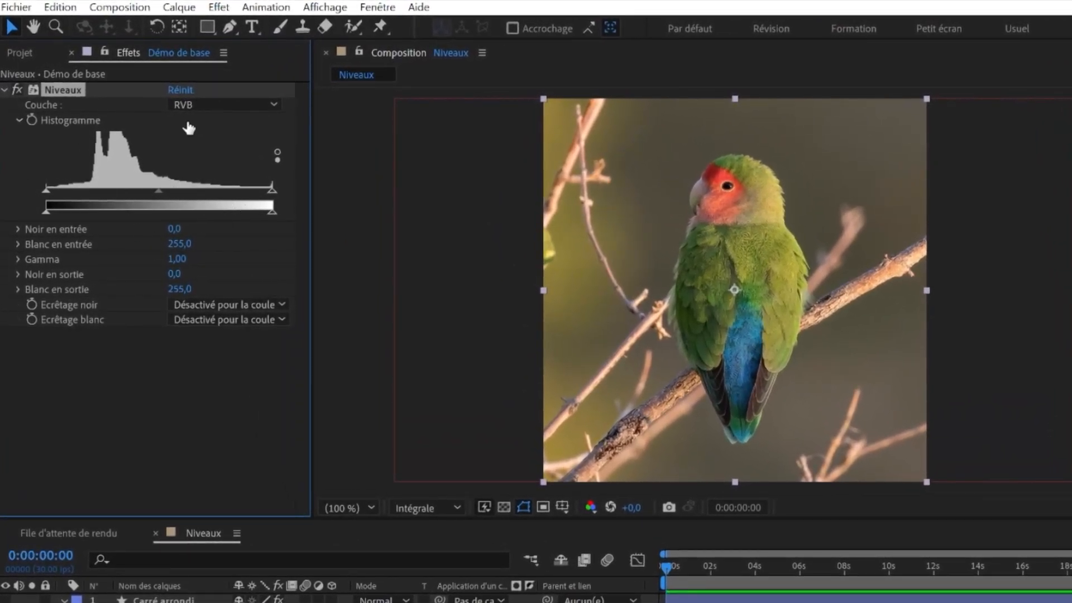
left_click(186, 105)
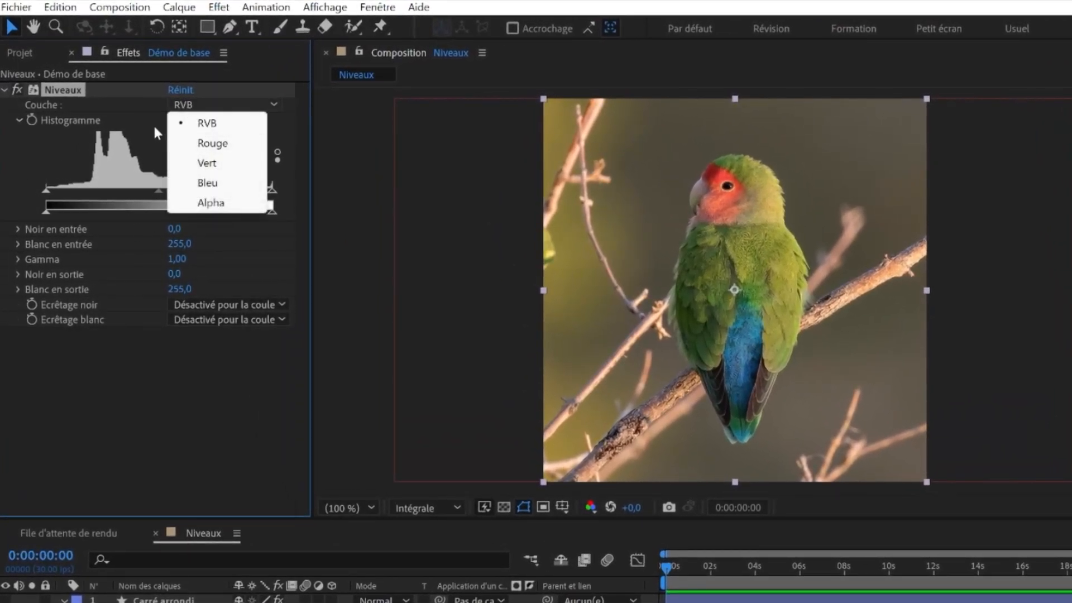
left_click(131, 105)
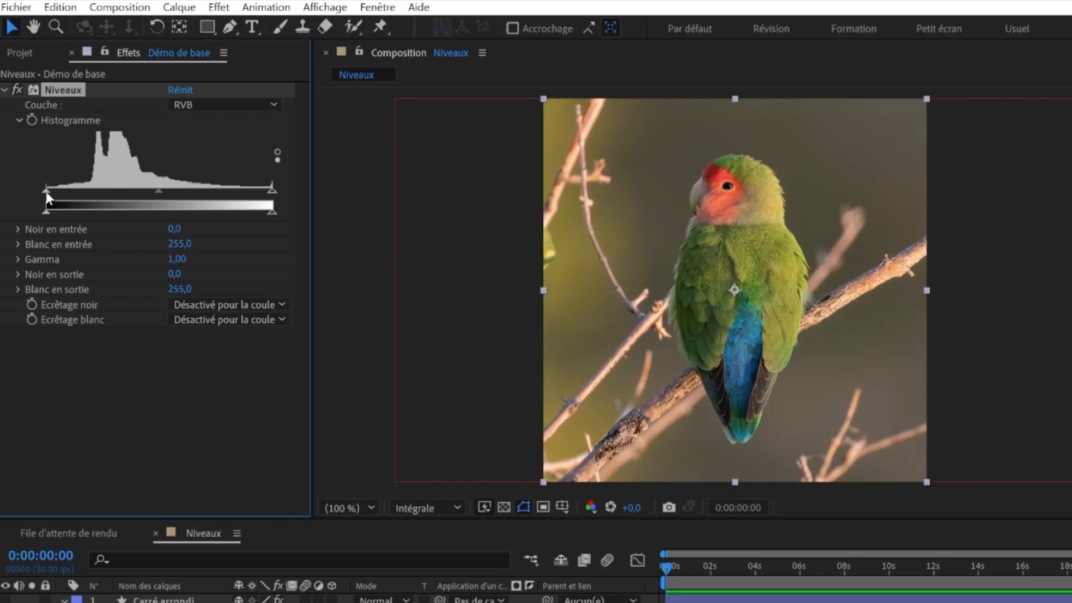
mouse_move(48, 198)
left_mouse_down()
mouse_move(59, 192)
mouse_move(34, 197)
mouse_move(46, 198)
left_mouse_up()
mouse_move(272, 194)
left_mouse_down()
mouse_move(211, 191)
mouse_move(271, 187)
left_mouse_up()
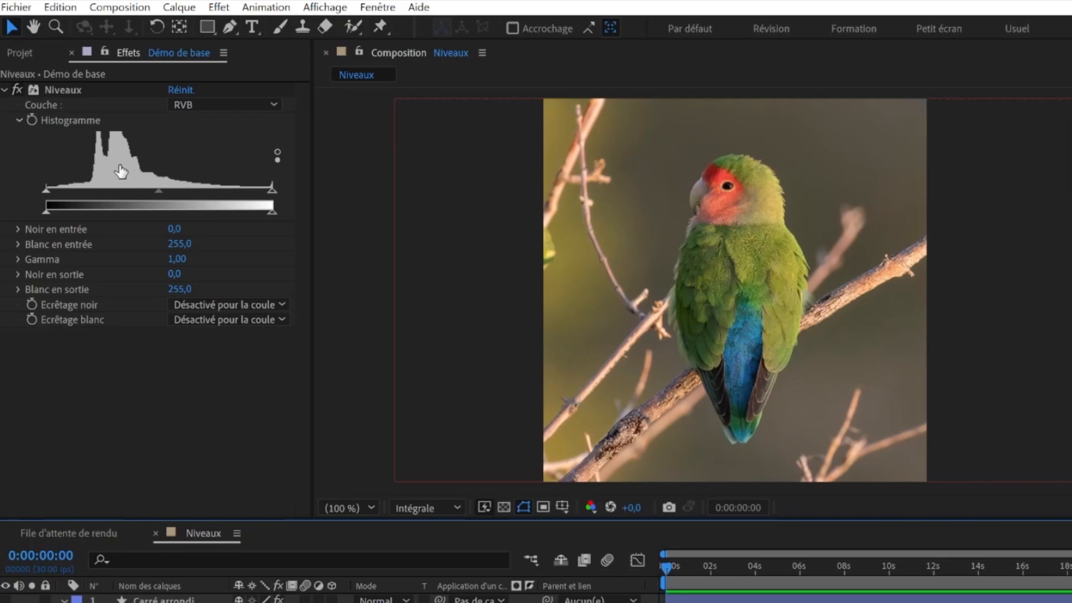
Try lowering the white input level and raising the black input level while viewing the parrot's head up close
left_click(285, 198)
key("period")
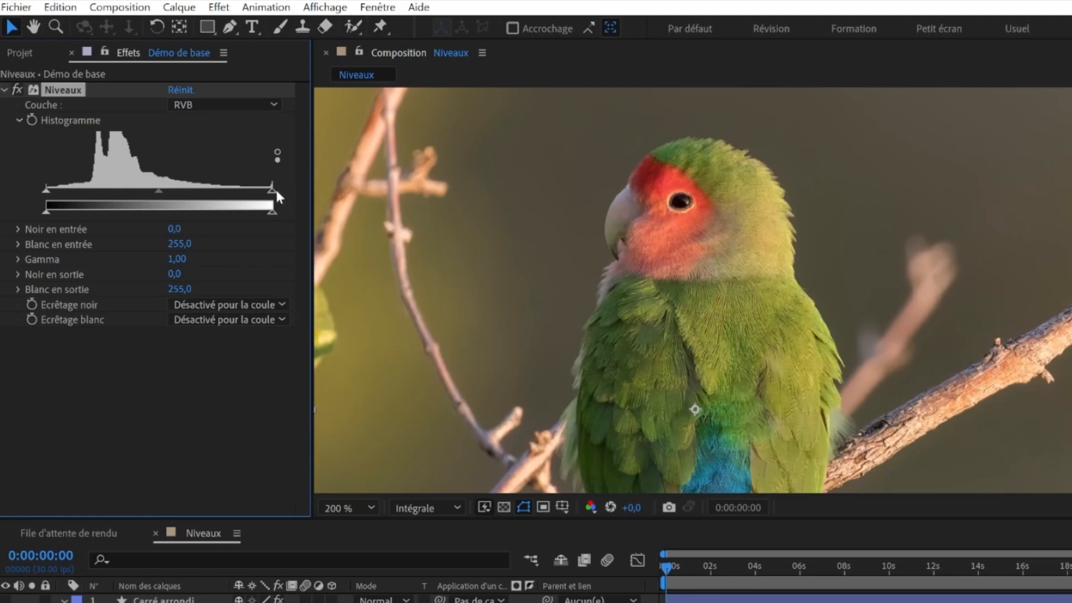
key("period")
left_click_drag(272, 189, 186, 191)
key("ctrl+z")
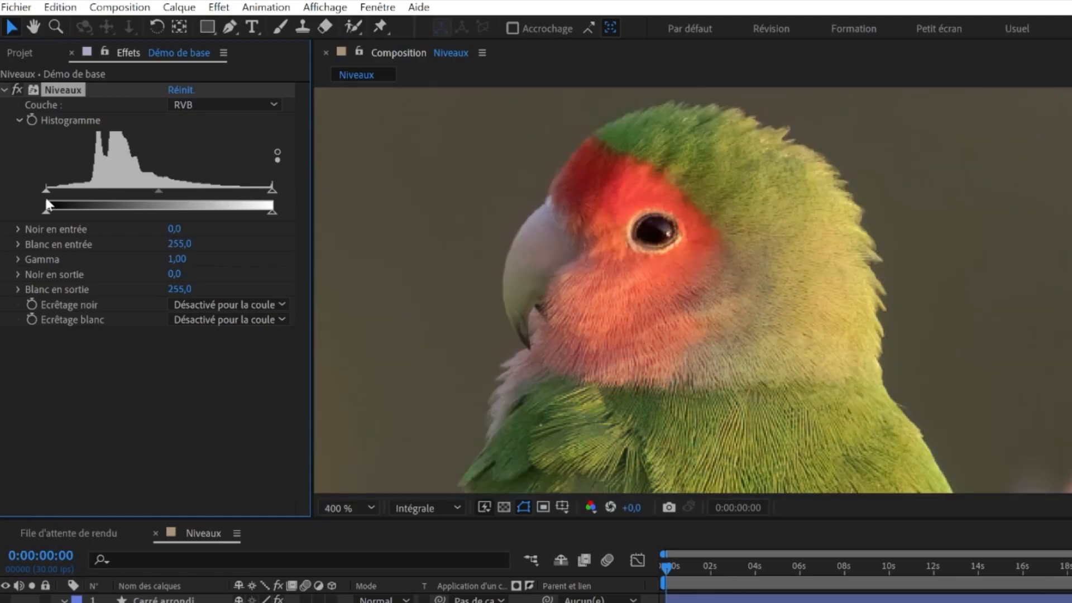
left_click_drag(52, 201, 85, 199)
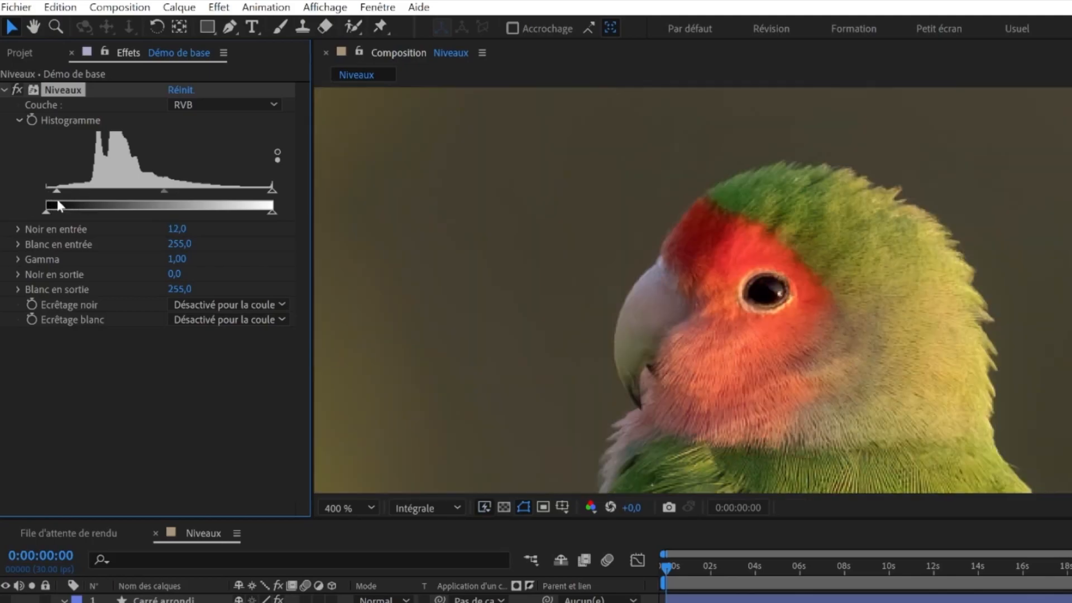
left_click_drag(58, 205, 107, 200)
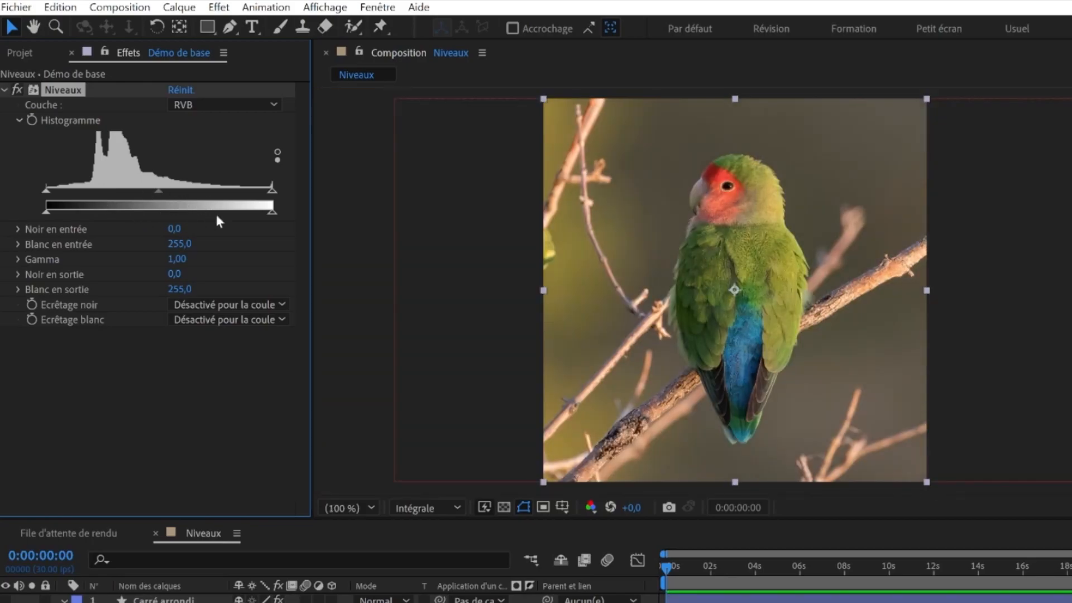
Try lowering the RVB gamma to 0,78 and shifting the black and white output levels
left_click_drag(159, 191, 177, 206)
mouse_move(46, 212)
left_mouse_down()
mouse_move(89, 207)
mouse_move(43, 209)
left_mouse_up()
left_click_drag(272, 212, 229, 211)
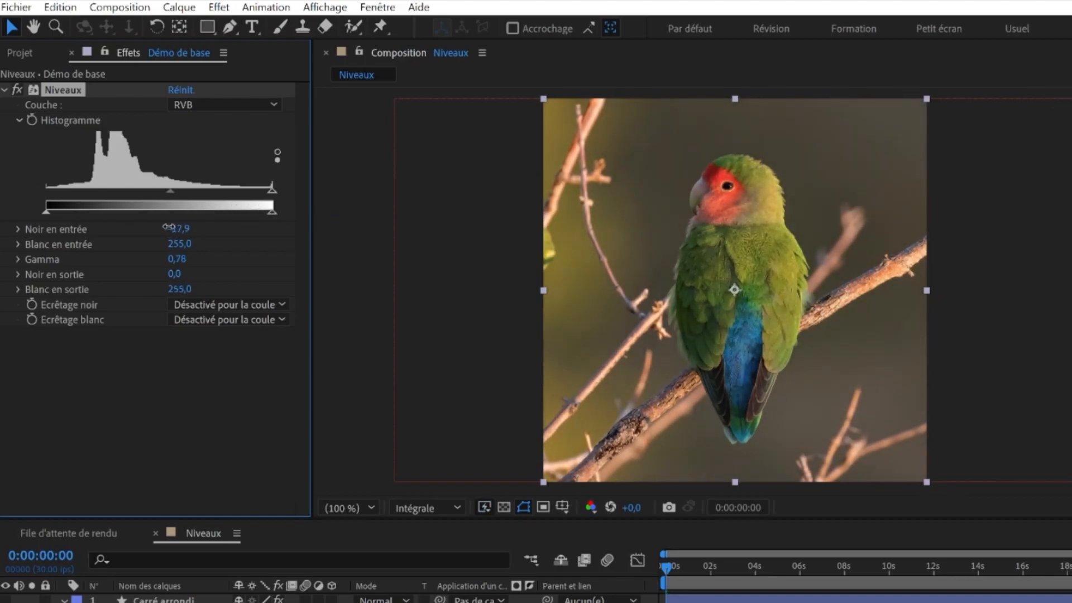
Try raising the RVB black input level, and bring the white input back to 255 and gamma to about 1,02
left_click_drag(168, 227, 196, 228)
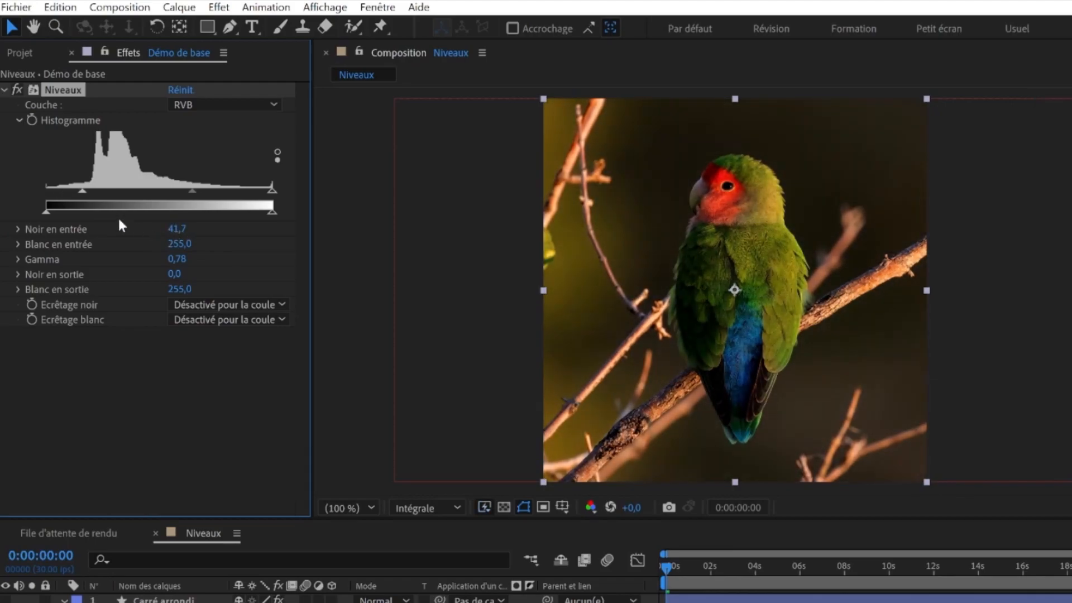
left_click_drag(85, 193, 92, 191)
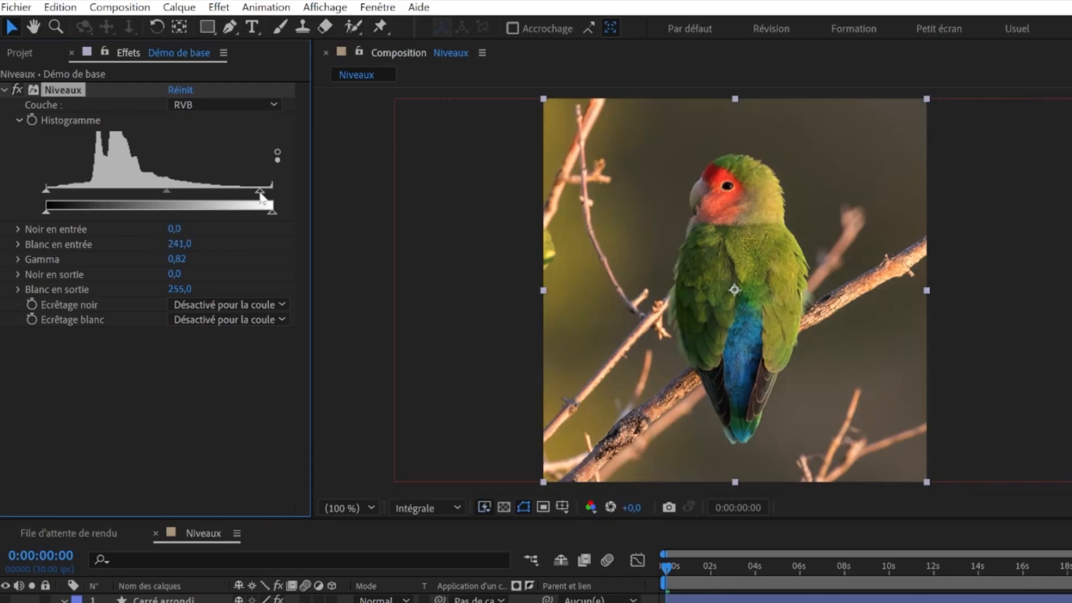
left_click_drag(261, 192, 281, 190)
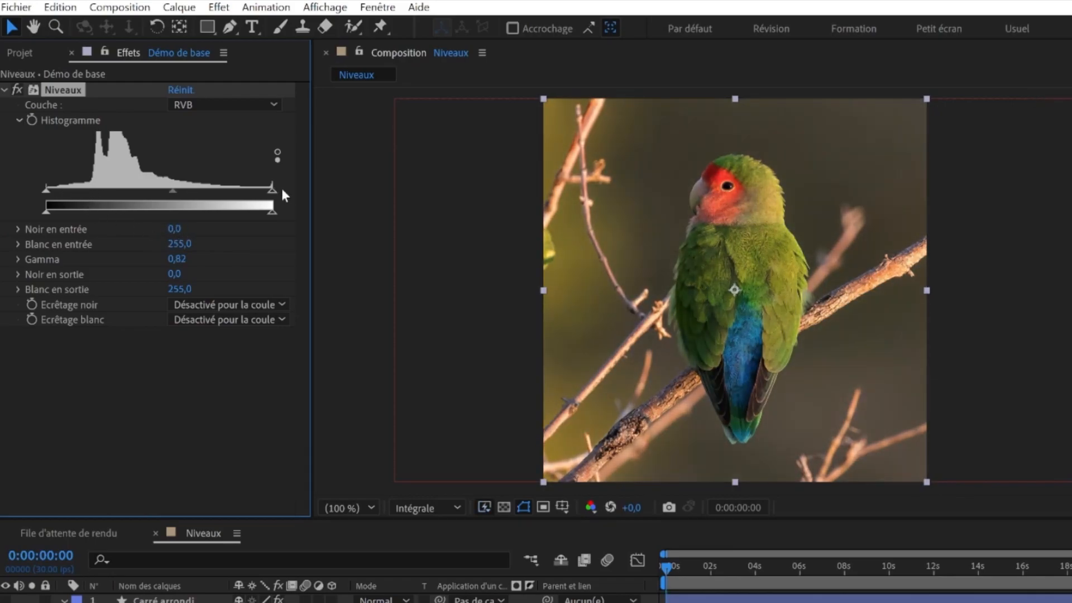
left_click_drag(173, 191, 158, 194)
Try shifting the black and white input levels of the Rouge and Vert channels separately on the parrot image
left_click(184, 105)
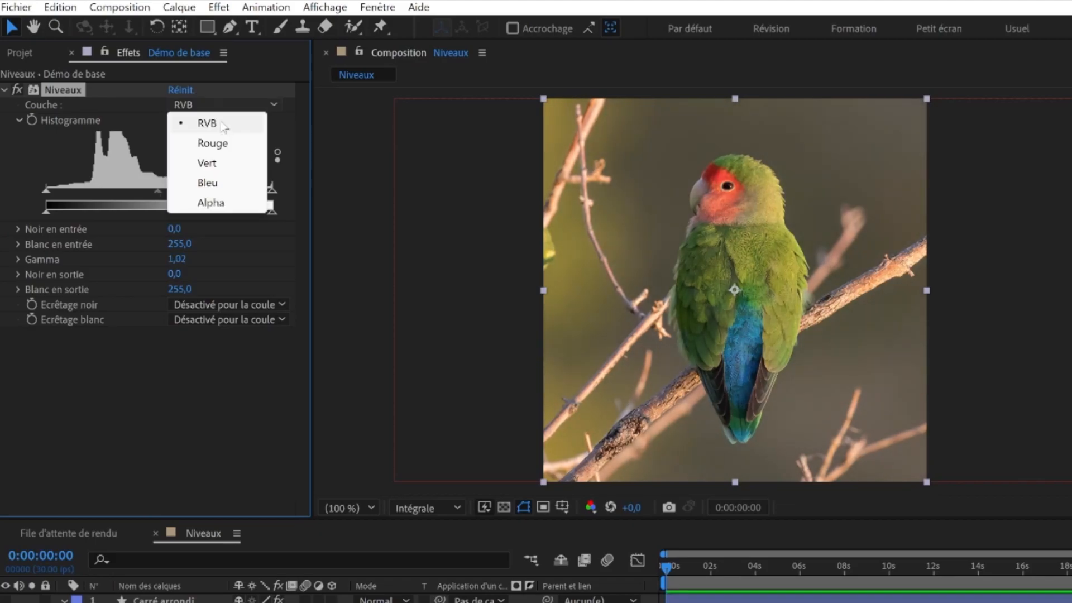
left_click(192, 144)
left_click_drag(46, 192, 45, 215)
left_click_drag(272, 191, 187, 193)
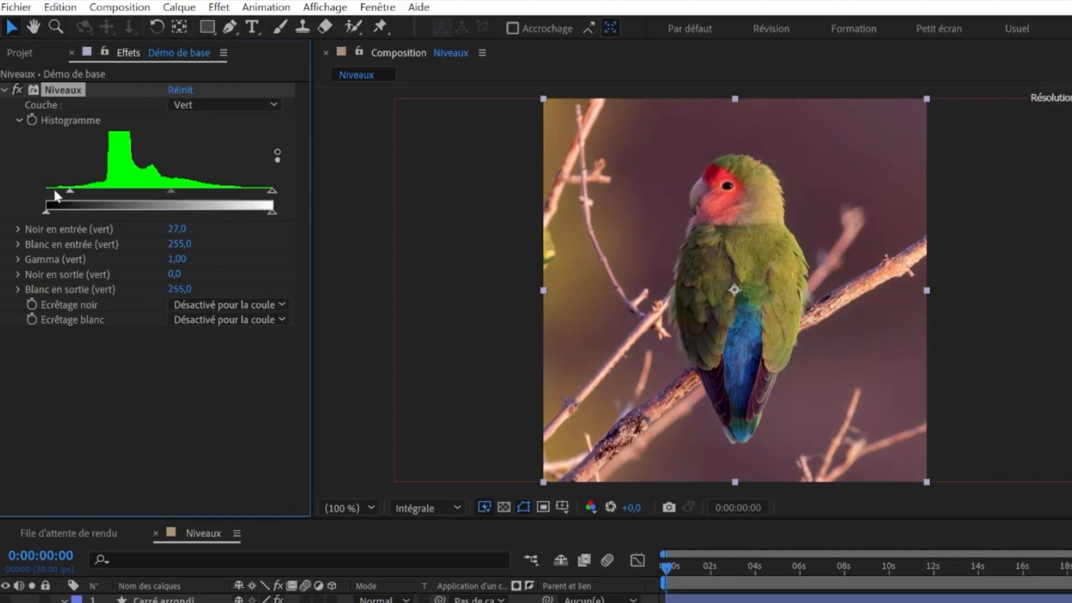
left_click_drag(265, 198, 223, 193)
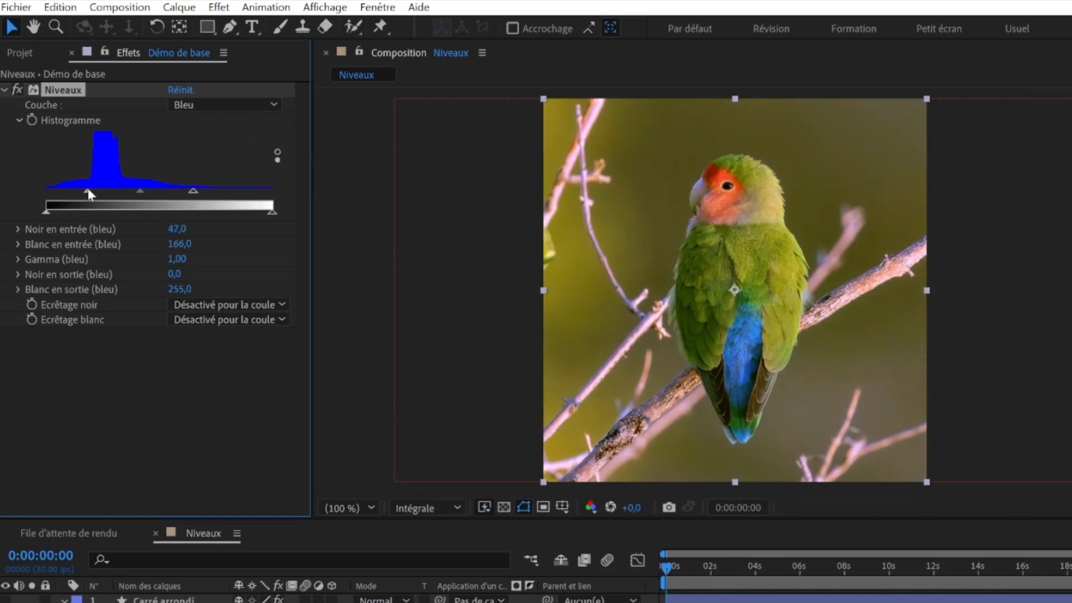
Switch the Niveaux effect to the Alpha channel and show the transparency grid behind the parrot image
left_click(212, 104)
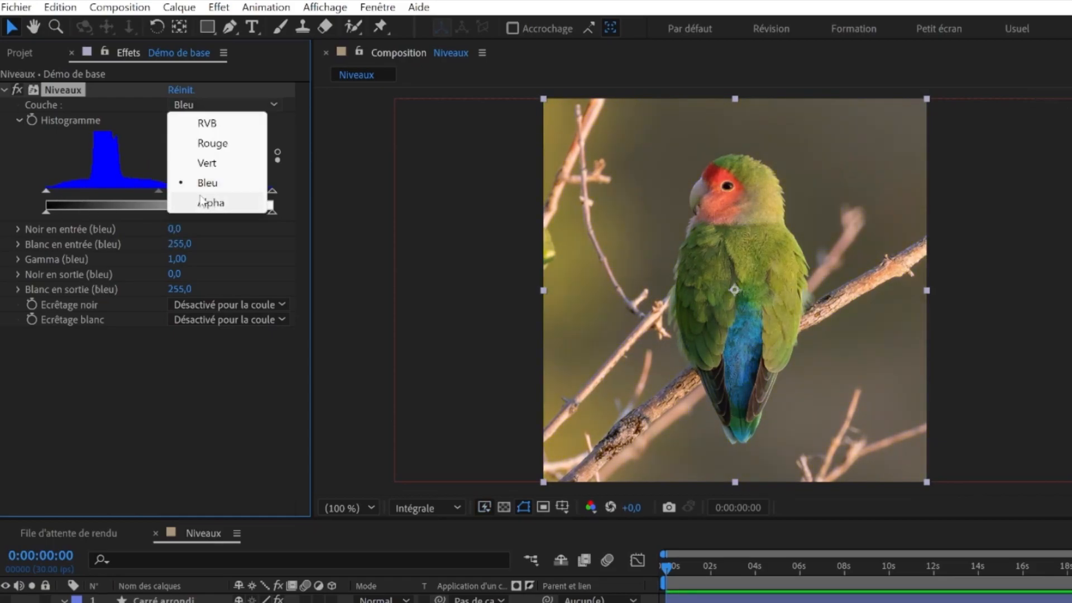
left_click(204, 203)
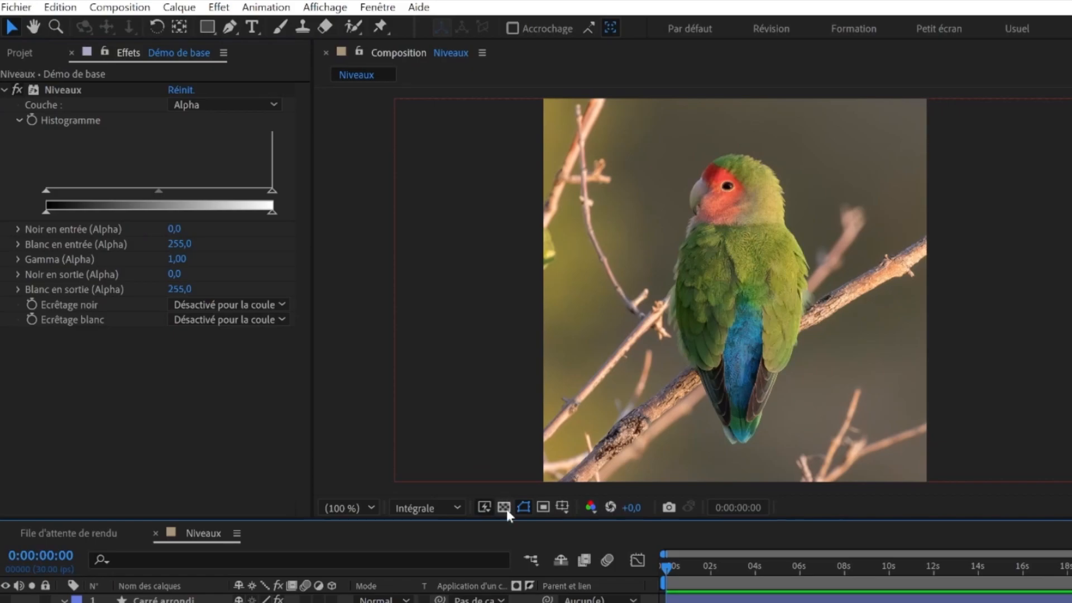
left_click(504, 507)
scroll(521, 319, "up", 4)
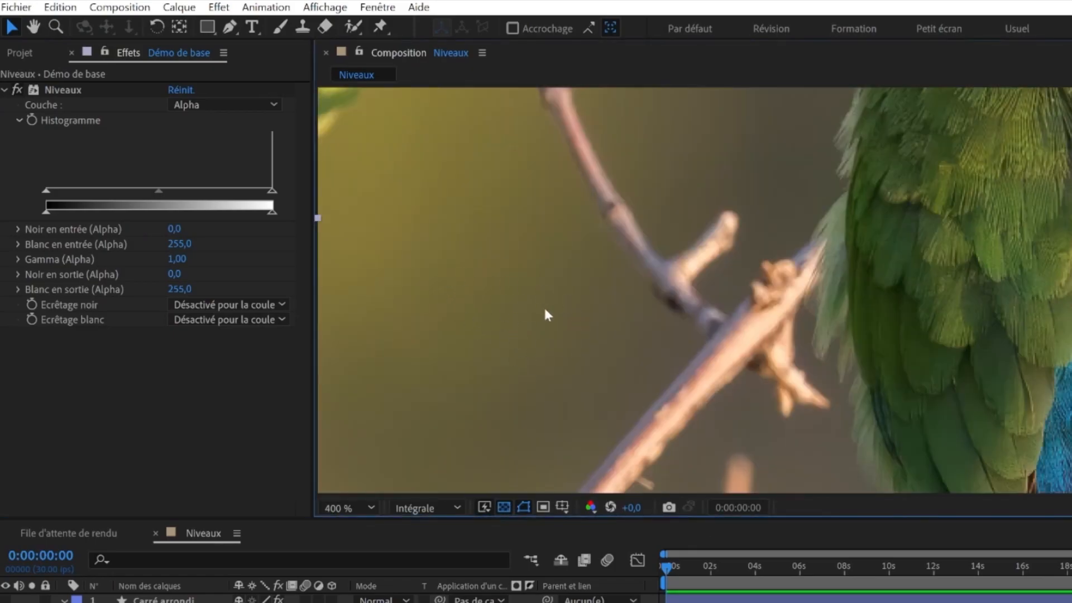
scroll(547, 313, "down", 2)
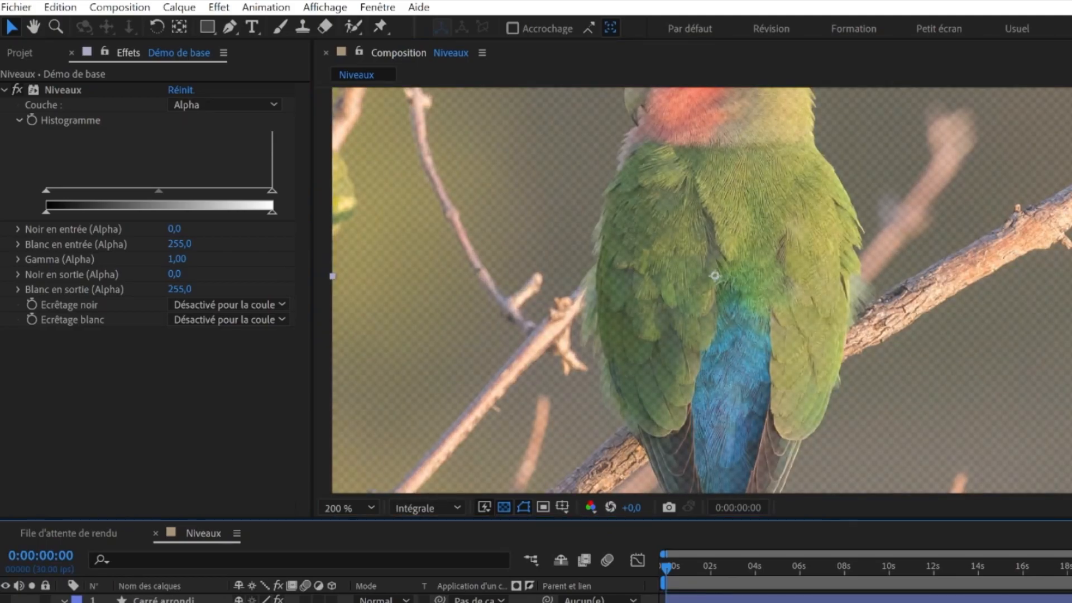
scroll(861, 280, "up", 2)
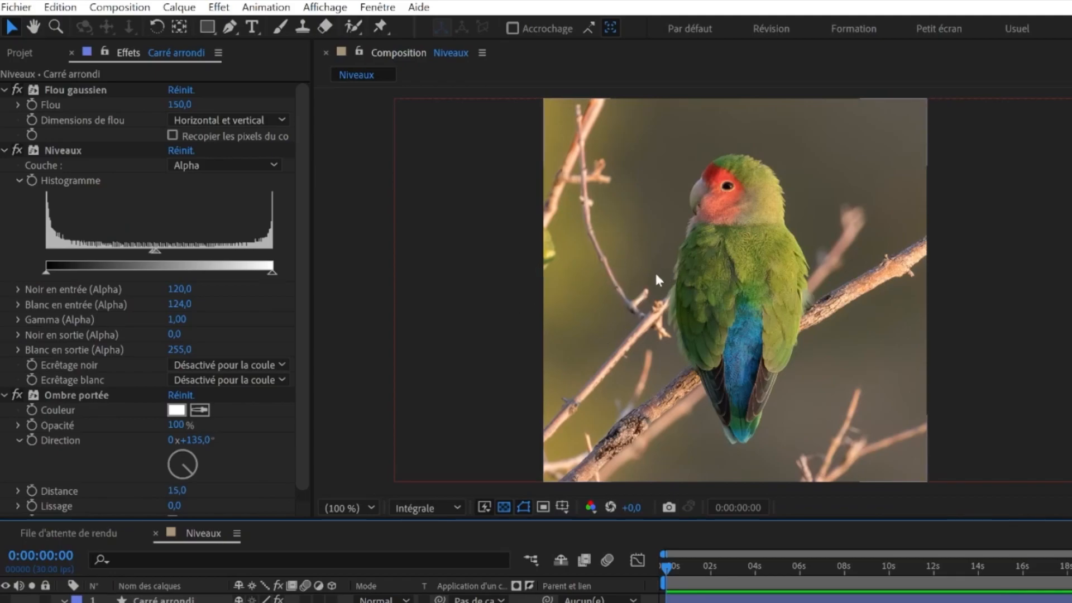
Examine the blurred corner of the Carré arrondi shape with only its Flou gaussien effect shaping the edge
left_click(76, 90)
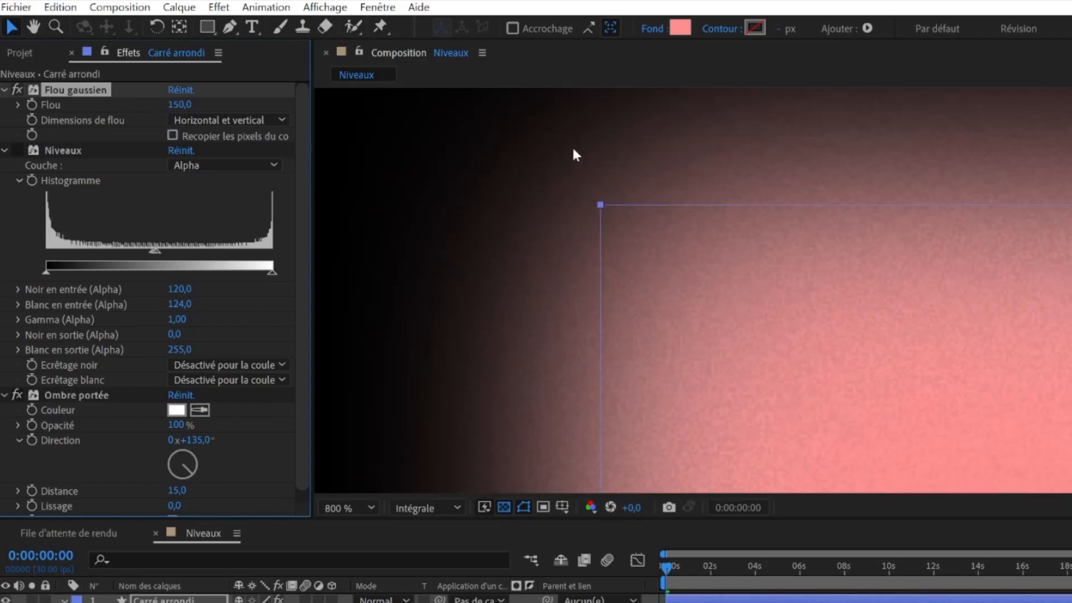
scroll(735, 254, "down", 3)
scroll(645, 252, "up", 4)
scroll(651, 250, "down", 1)
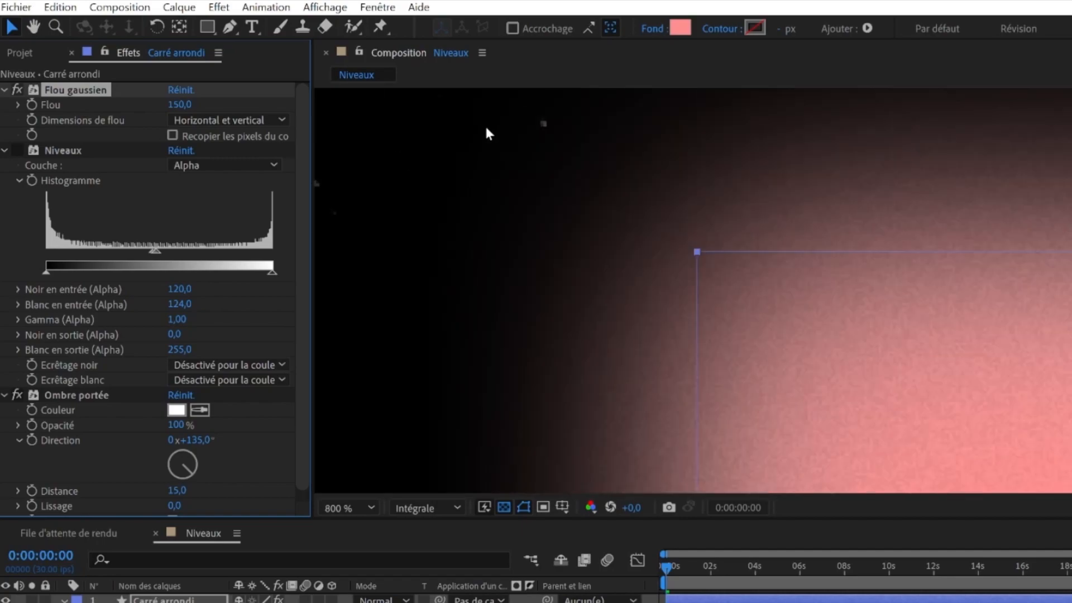
scroll(502, 240, "down", 2)
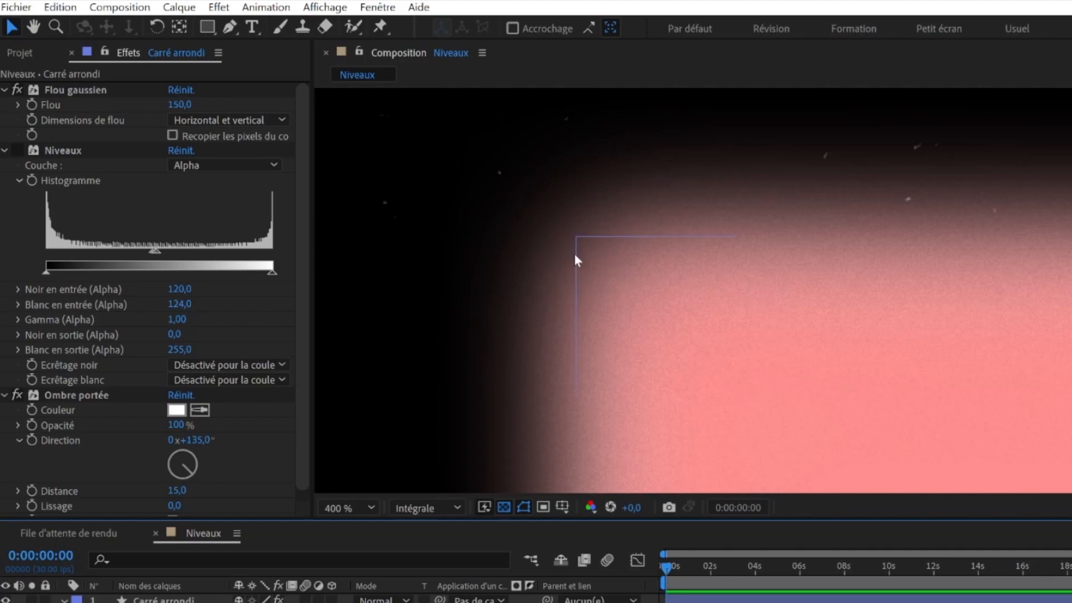
left_click_drag(603, 263, 563, 218)
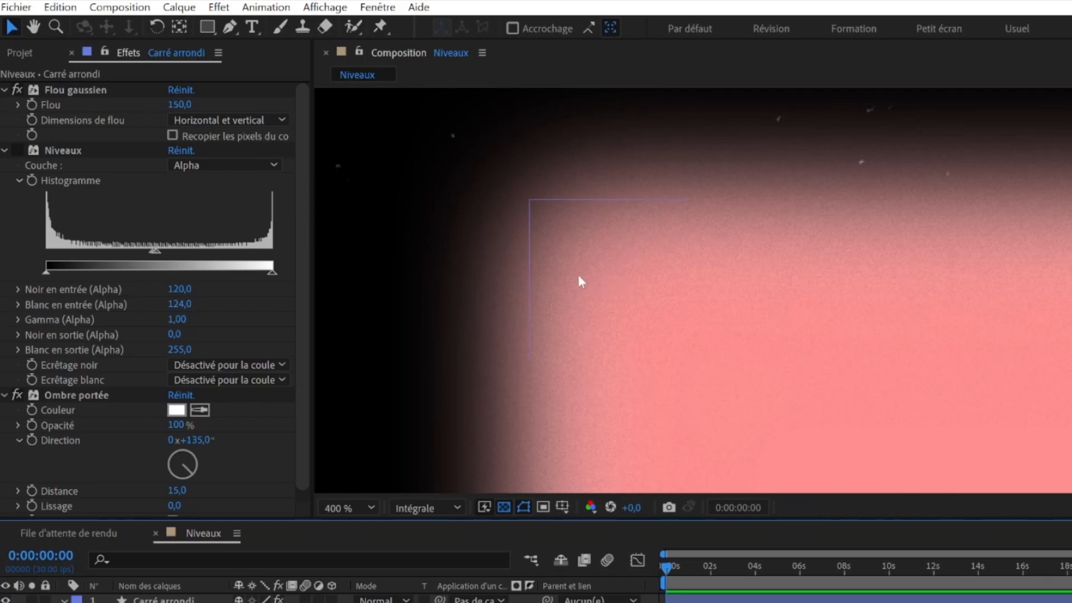
Re-enable Niveaux on Carré arrondi and tighten its alpha input levels to 122 black and 134 white
left_click(16, 155)
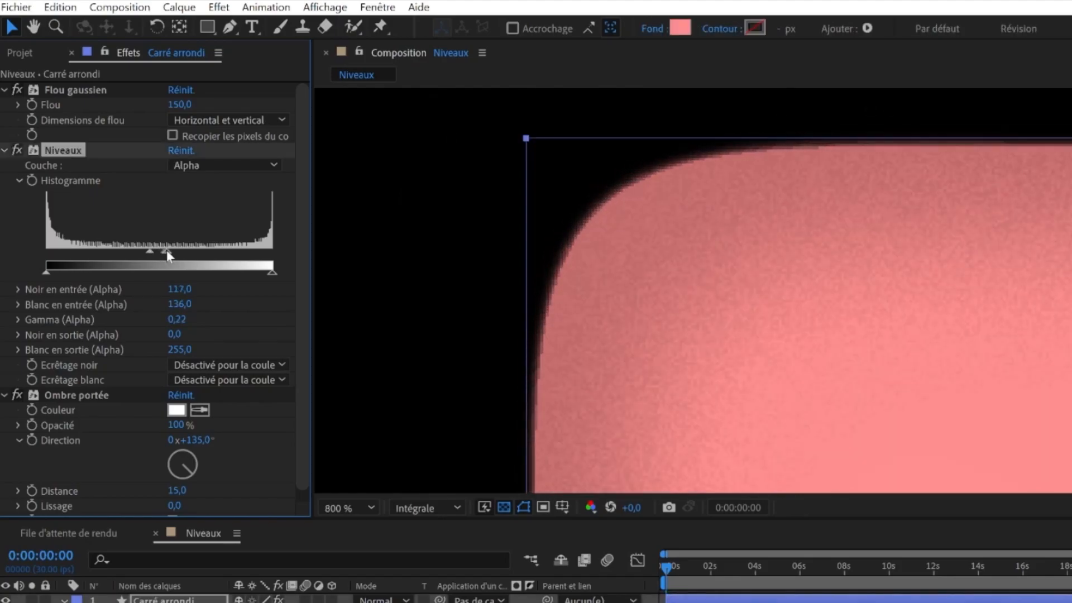
left_click_drag(166, 250, 273, 254)
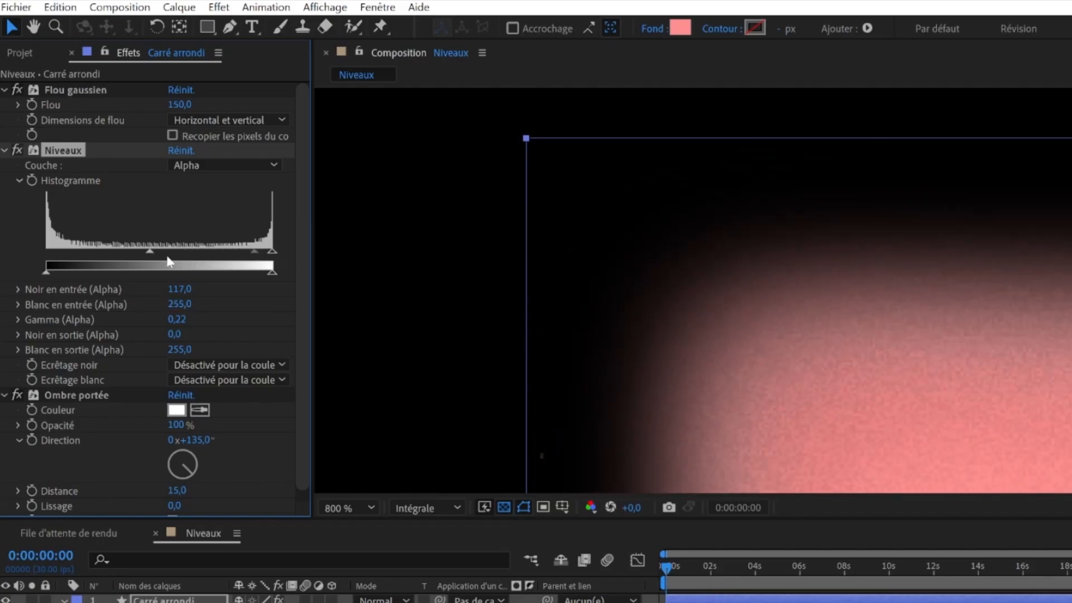
mouse_move(149, 251)
left_mouse_down()
mouse_move(3, 267)
mouse_move(156, 253)
left_mouse_up()
left_click_drag(272, 251, 159, 257)
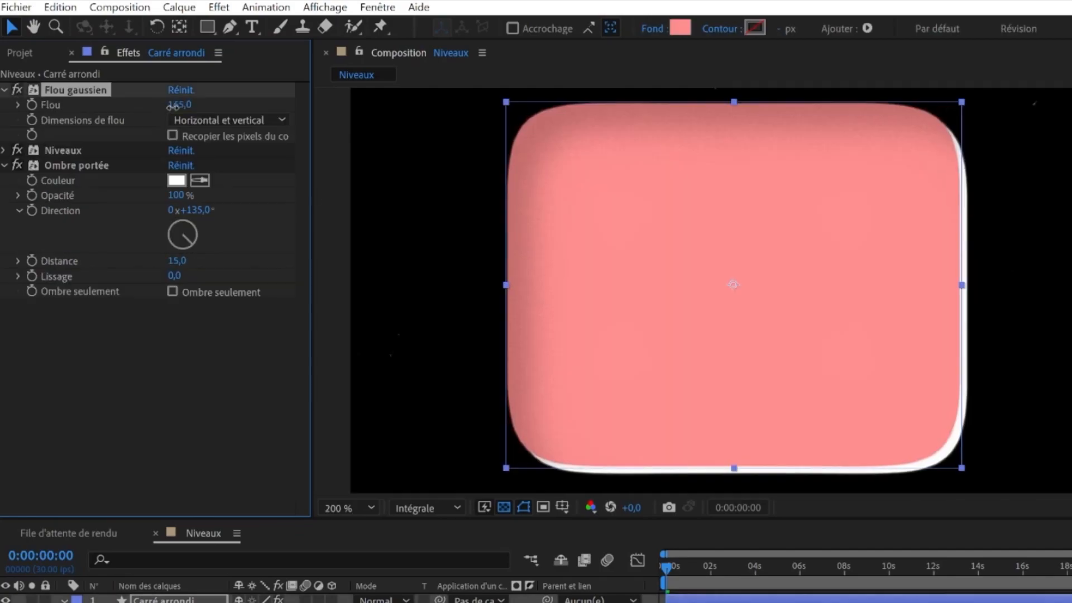
Try varying the Flou gaussien amount on Carré arrondi and review the channel options of its Niveaux effect
left_click_drag(173, 106, 145, 112)
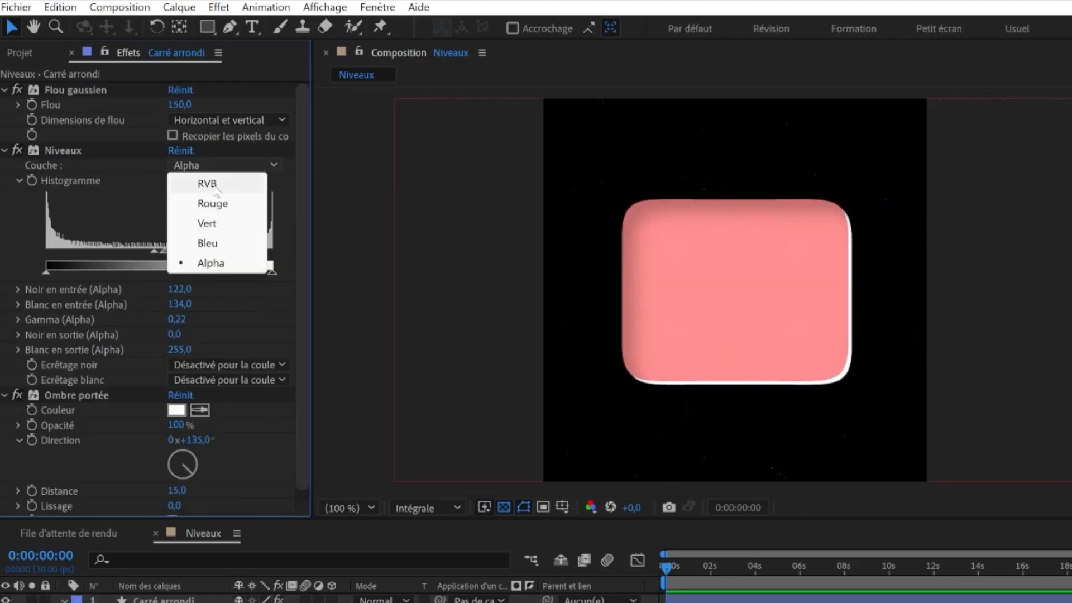
left_click(70, 154)
left_click(193, 166)
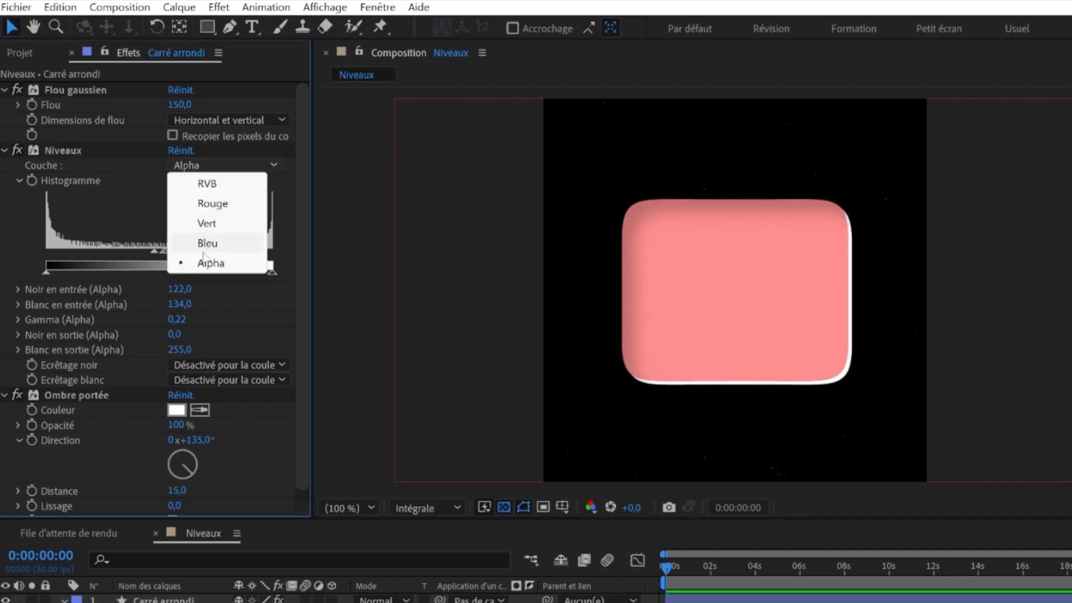
left_click(80, 154)
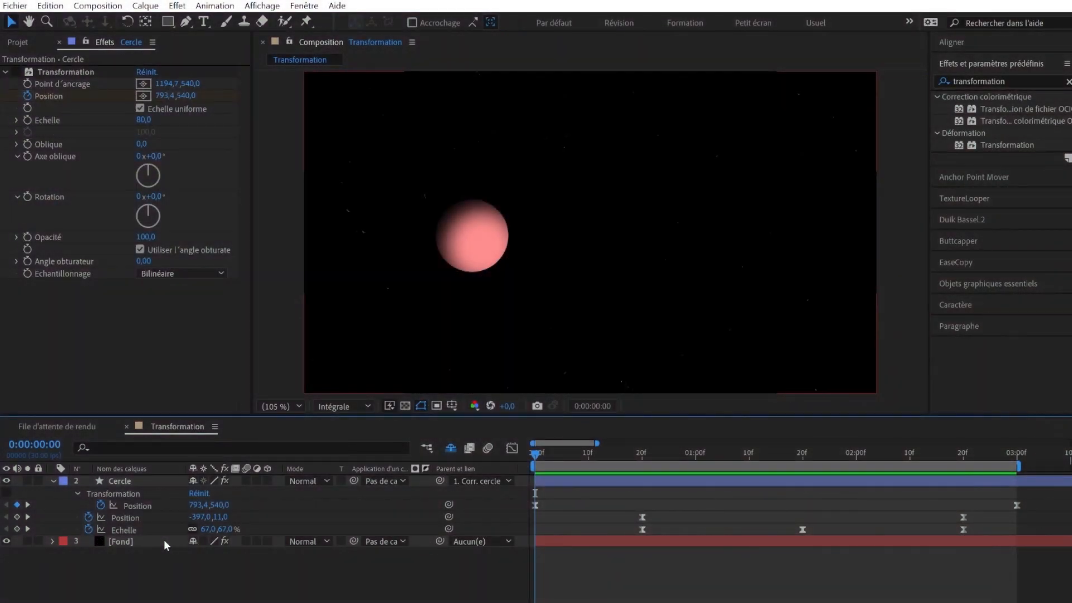
Lock the Fond layer and preview the circle's animation by playing it and scrubbing through its first frames
left_click(37, 541)
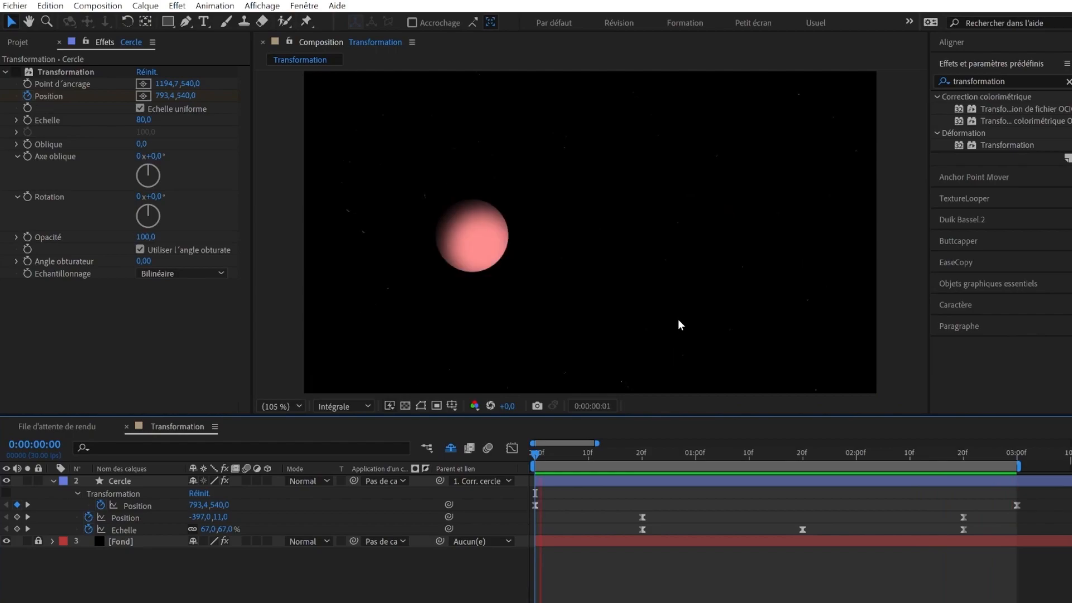
key("space")
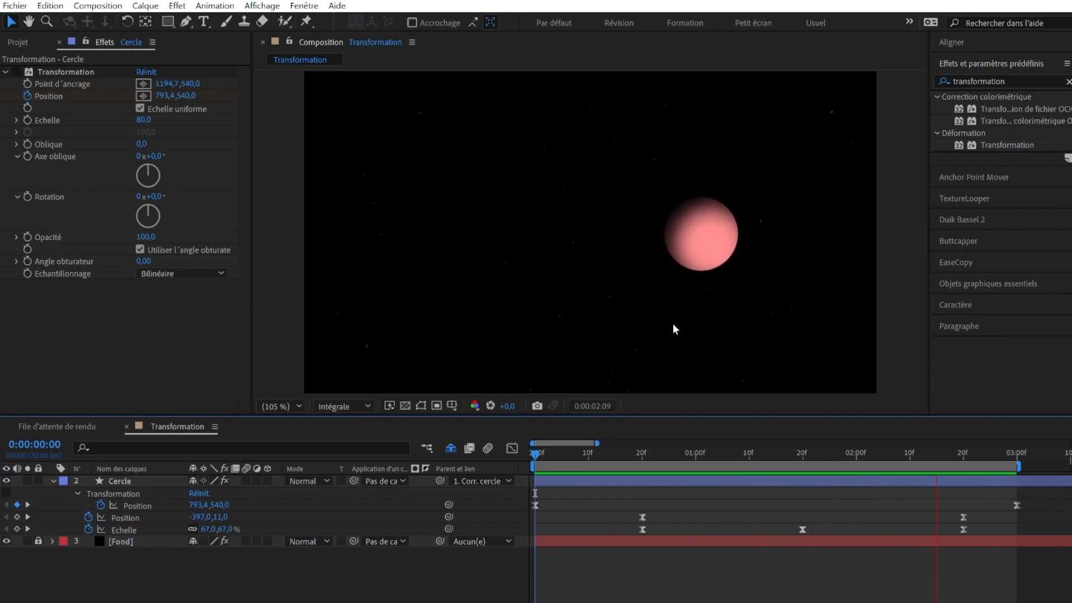
left_click(552, 453)
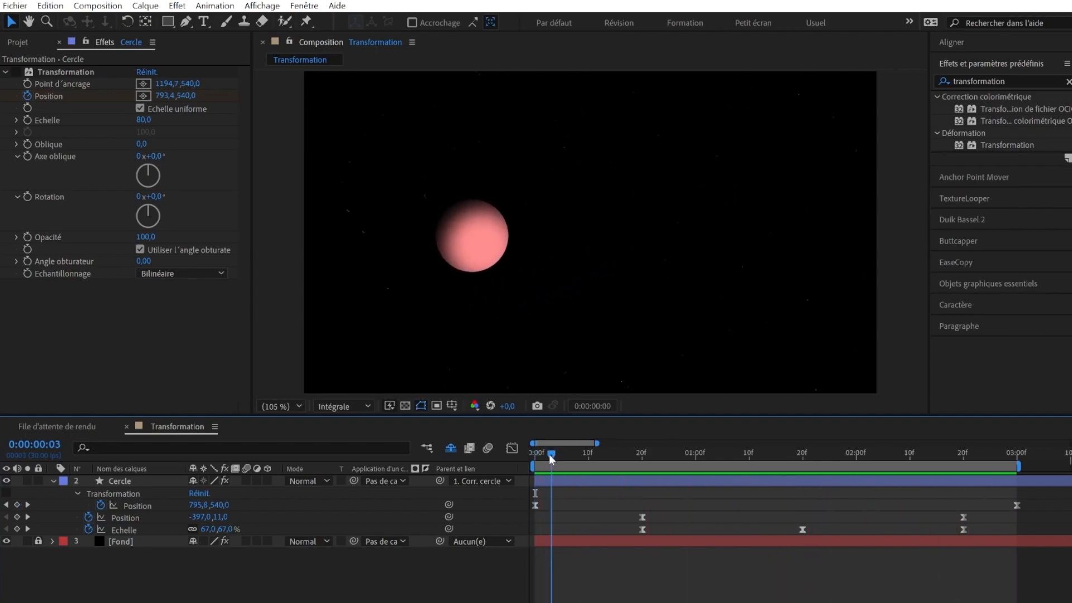
left_click_drag(637, 458, 535, 454)
left_click_drag(527, 451, 557, 454)
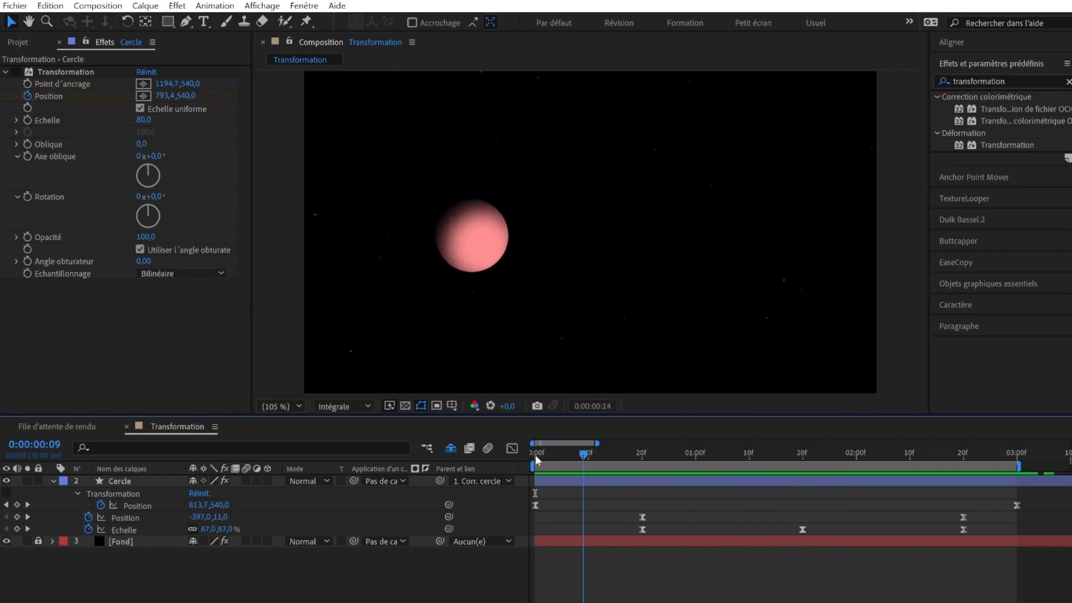
left_click_drag(691, 468, 766, 458)
left_click_drag(632, 454, 647, 455)
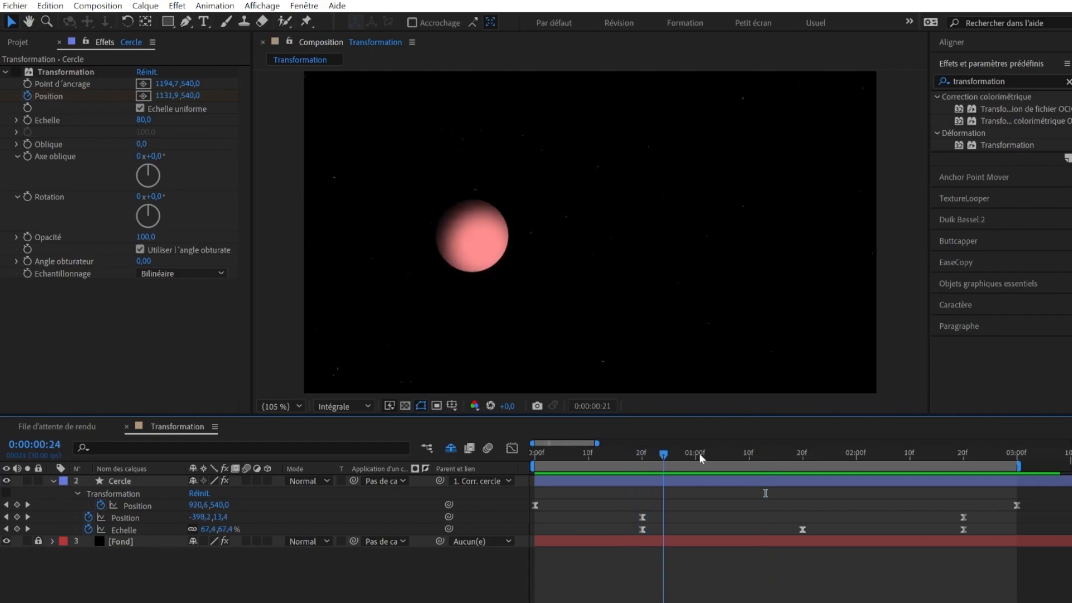
Enable the Transformation effect on Cercle and preview the circle's animation by scrubbing and playing it from the start
right_click(142, 481)
left_click(188, 541)
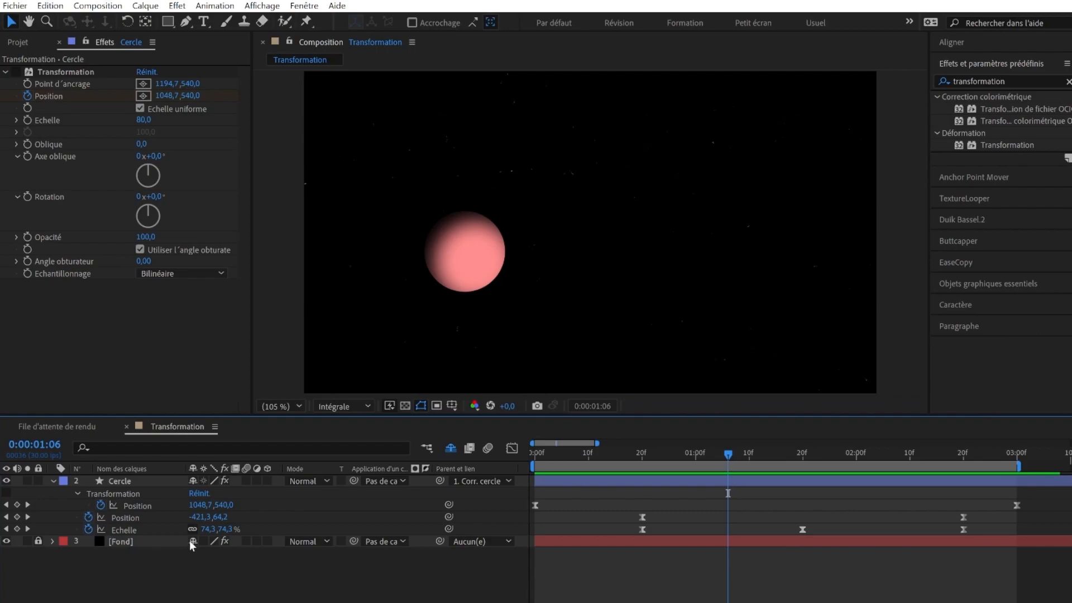
left_click_drag(654, 454, 656, 453)
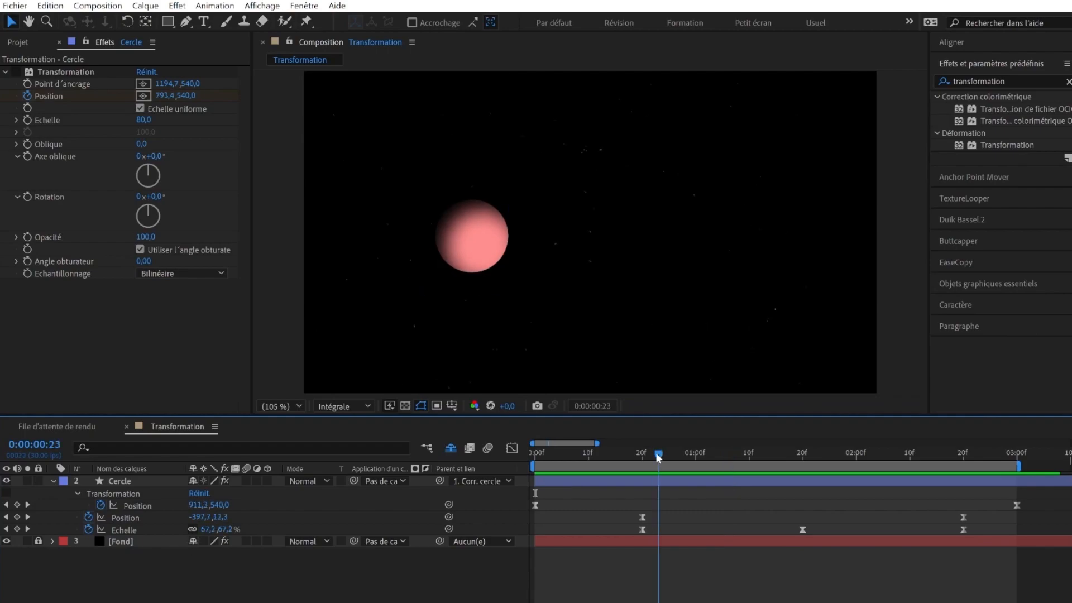
left_click(16, 77)
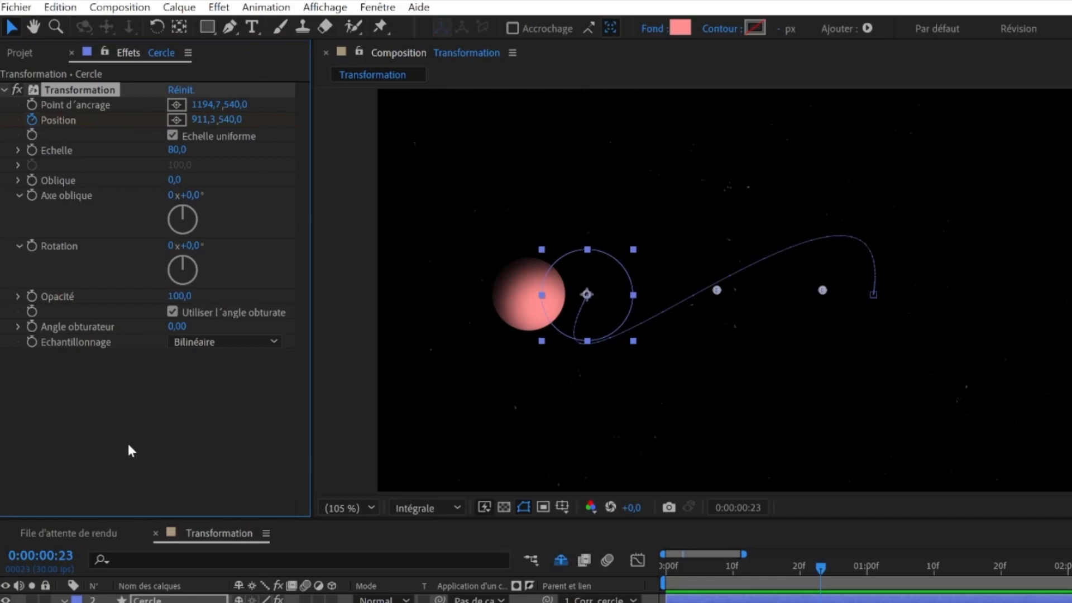
key("space")
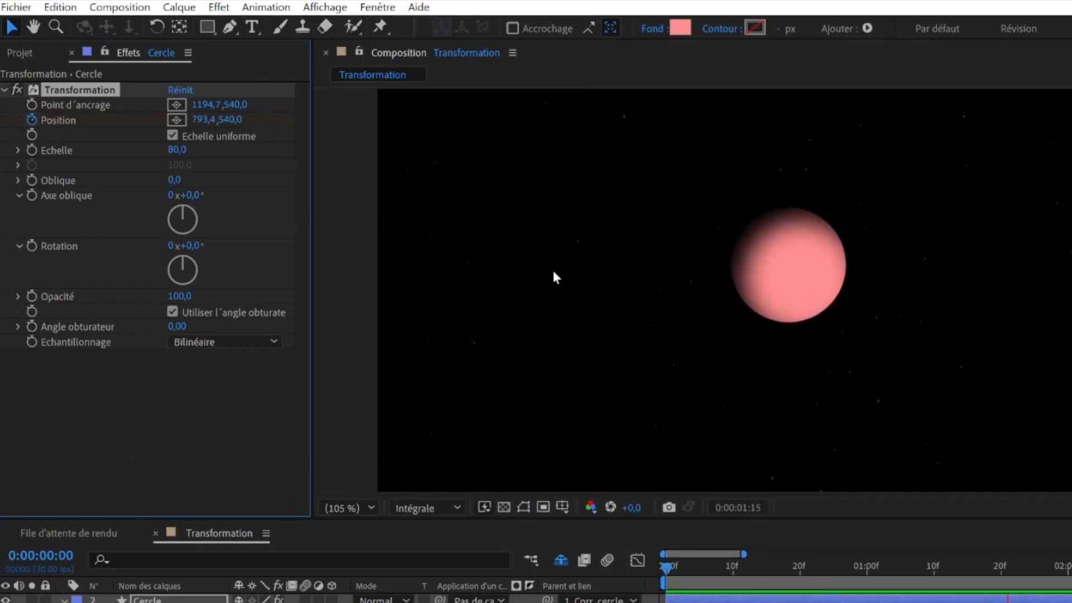
left_click_drag(743, 568, 616, 570)
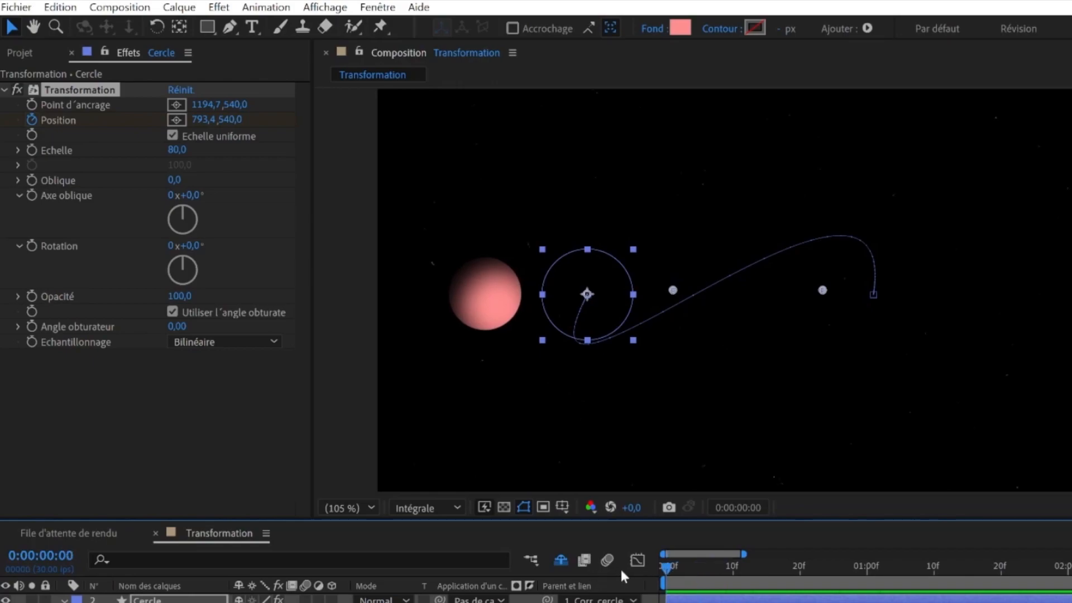
left_click_drag(858, 581, 981, 569)
Check the Echelle of Cercle's Transformation effect, replay the animation and try slanting the circle with a negative Oblique value
left_click(175, 150)
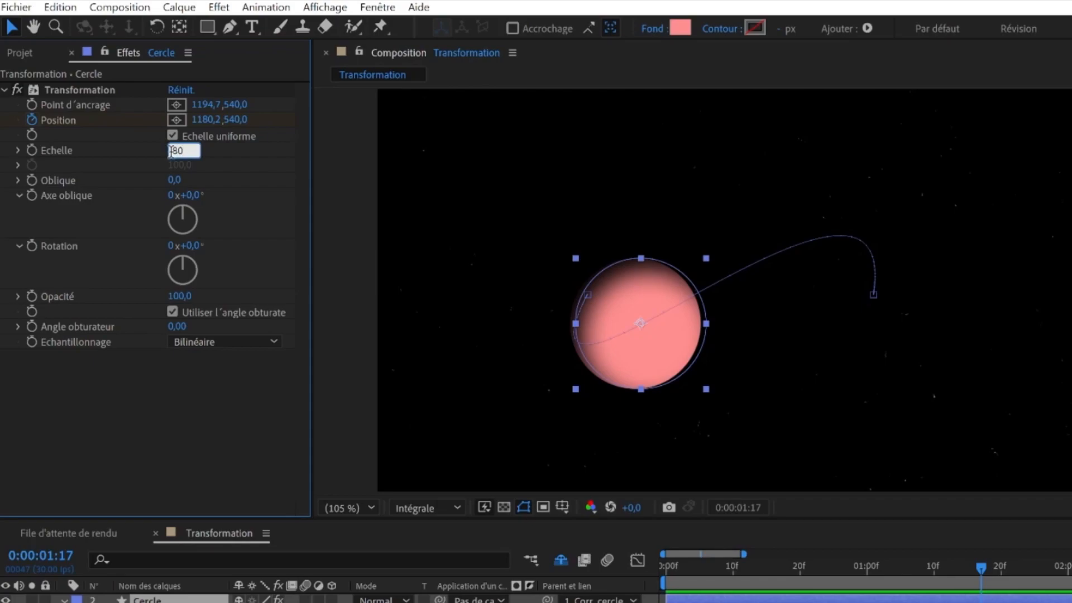
key("Return")
key("space")
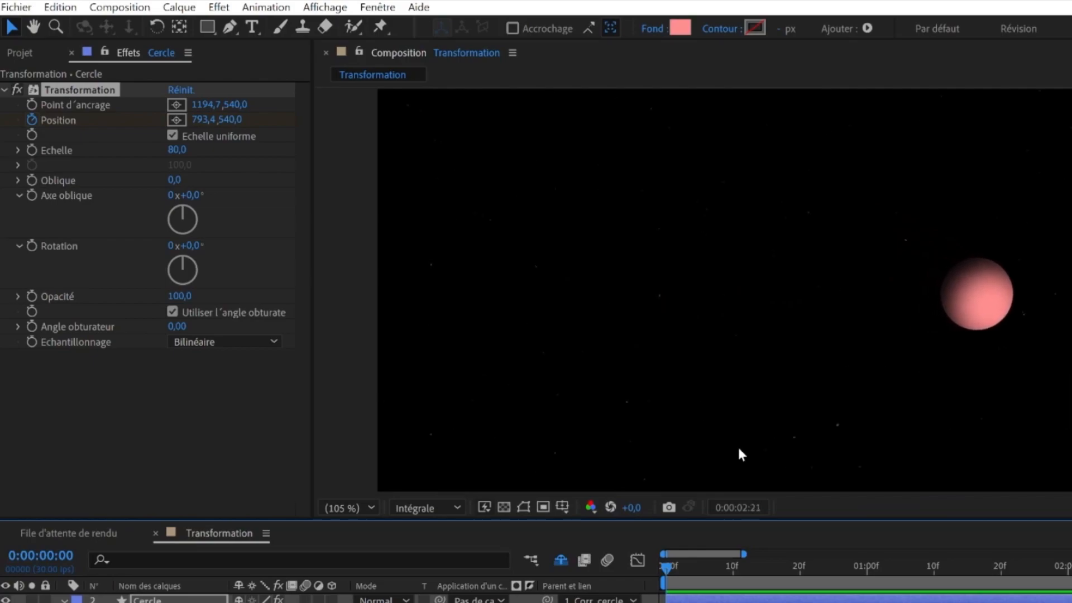
key("space")
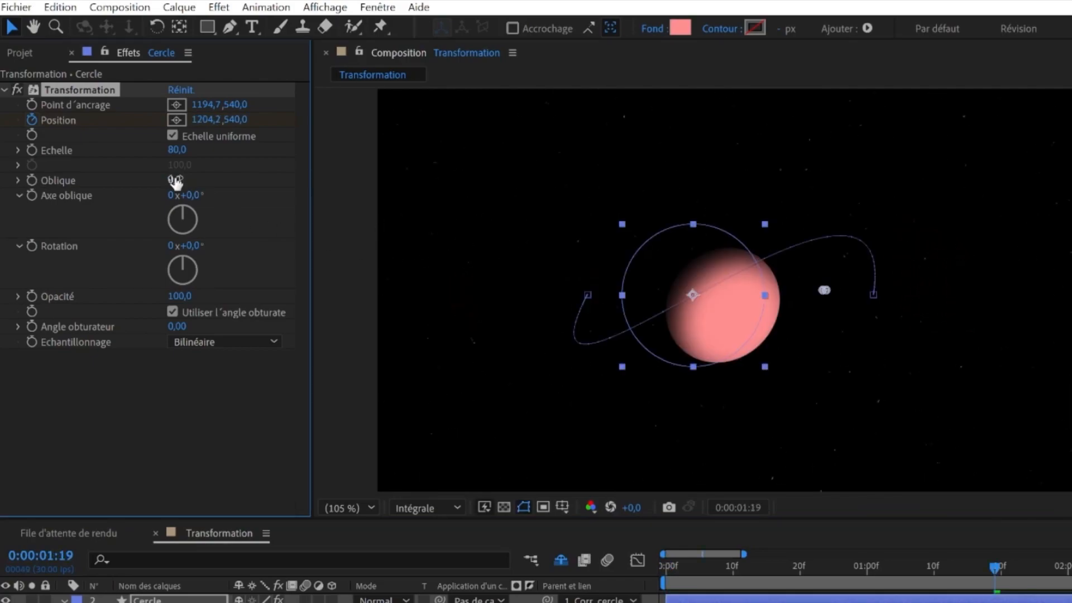
left_click_drag(175, 184, 174, 187)
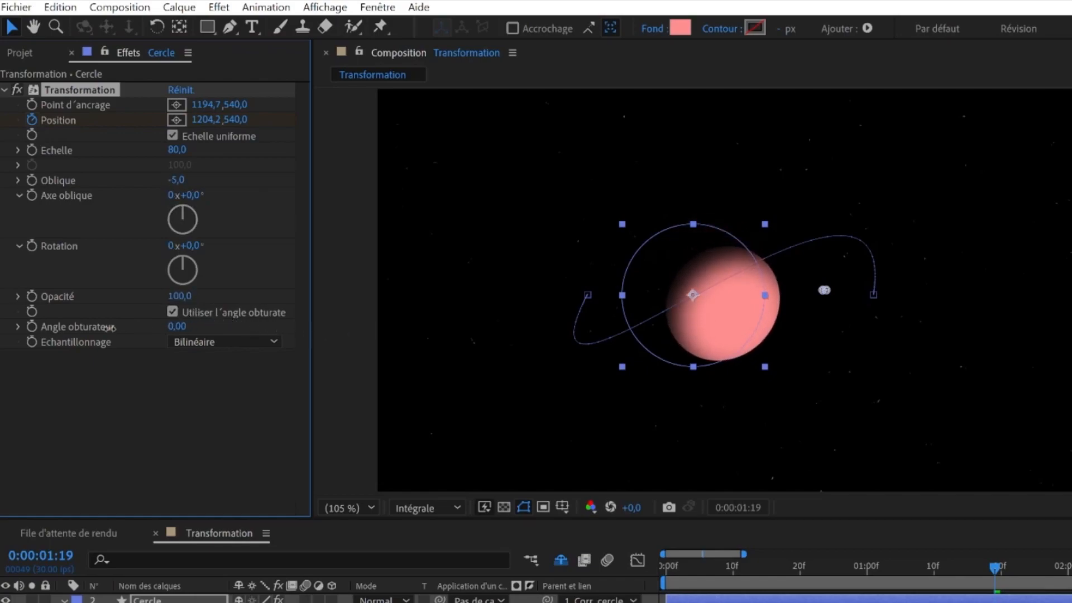
key("ctrl+z")
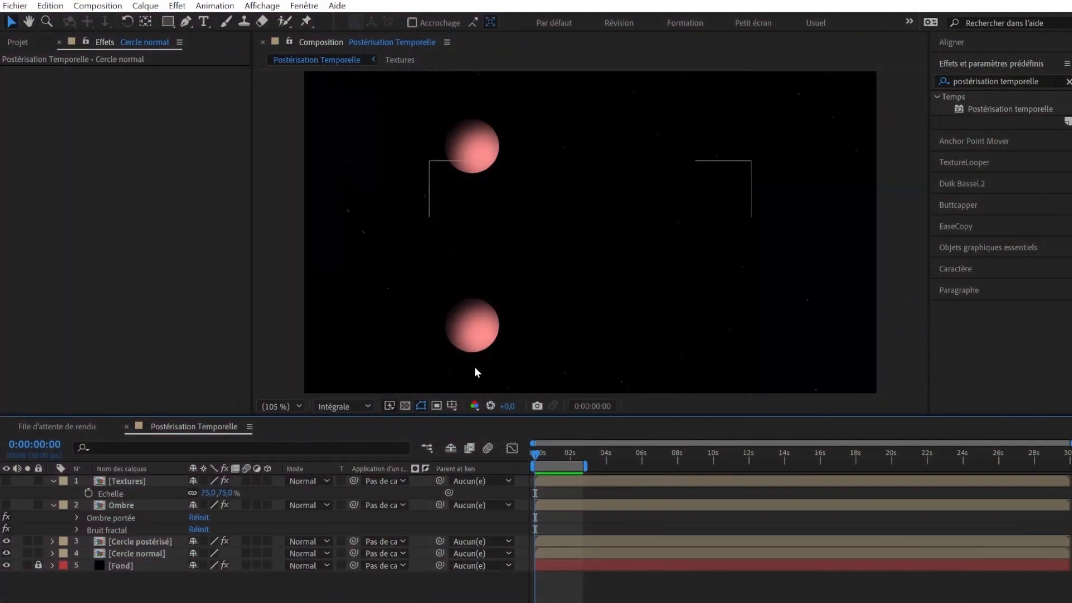
Play the Postérisation Temporelle composition to compare both circles, and show the effect settings of Cercle postérisé
key("space")
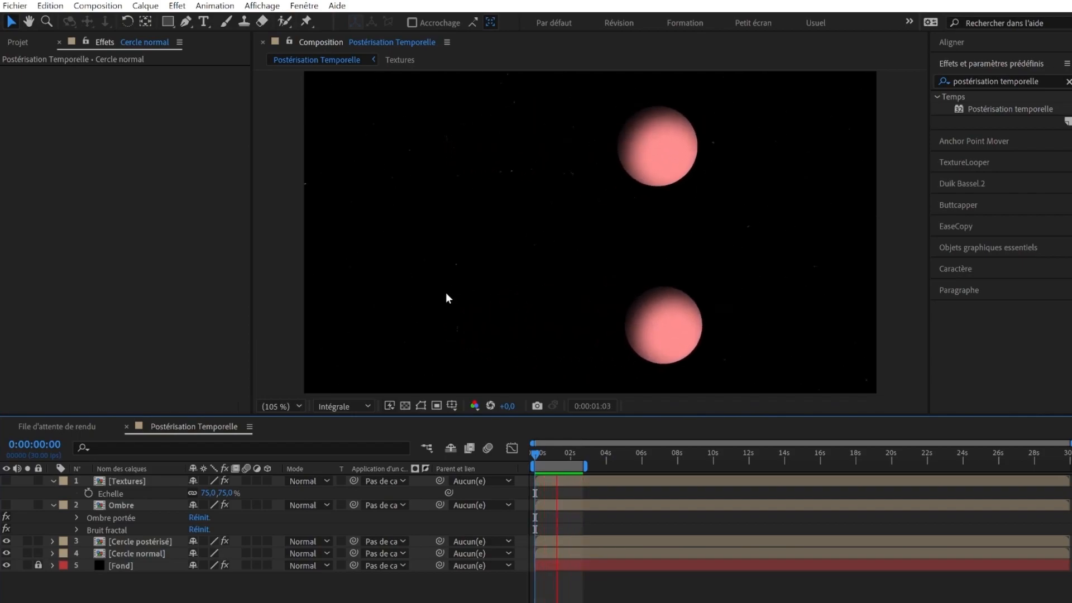
left_click(450, 290)
key("space")
left_click(137, 541)
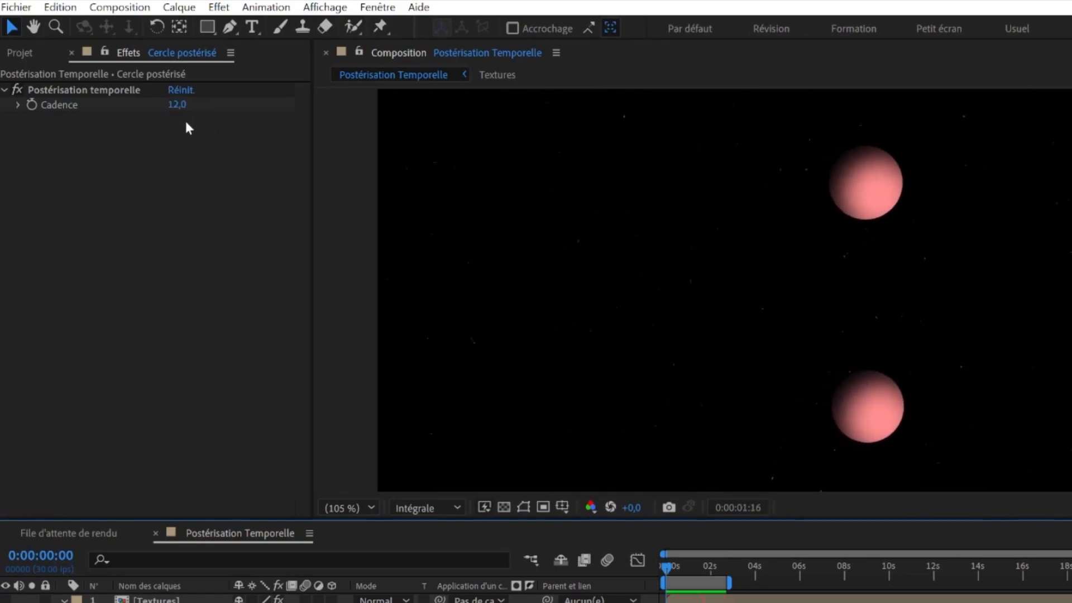
Compare the playing Textures layer with its Postérisation temporelle effect switched off and back on
left_click(178, 602)
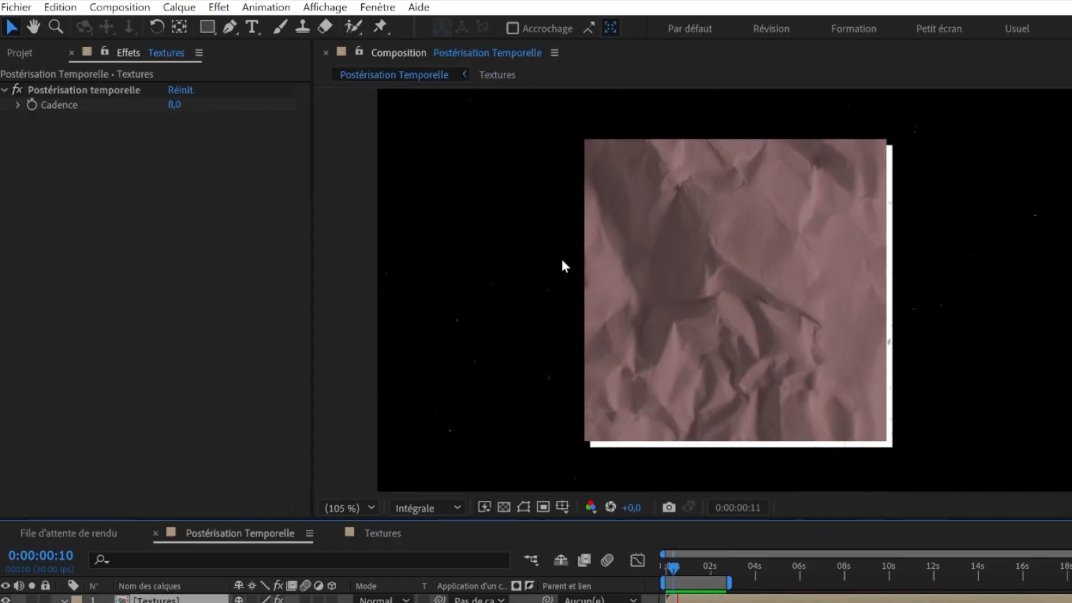
left_click(18, 90)
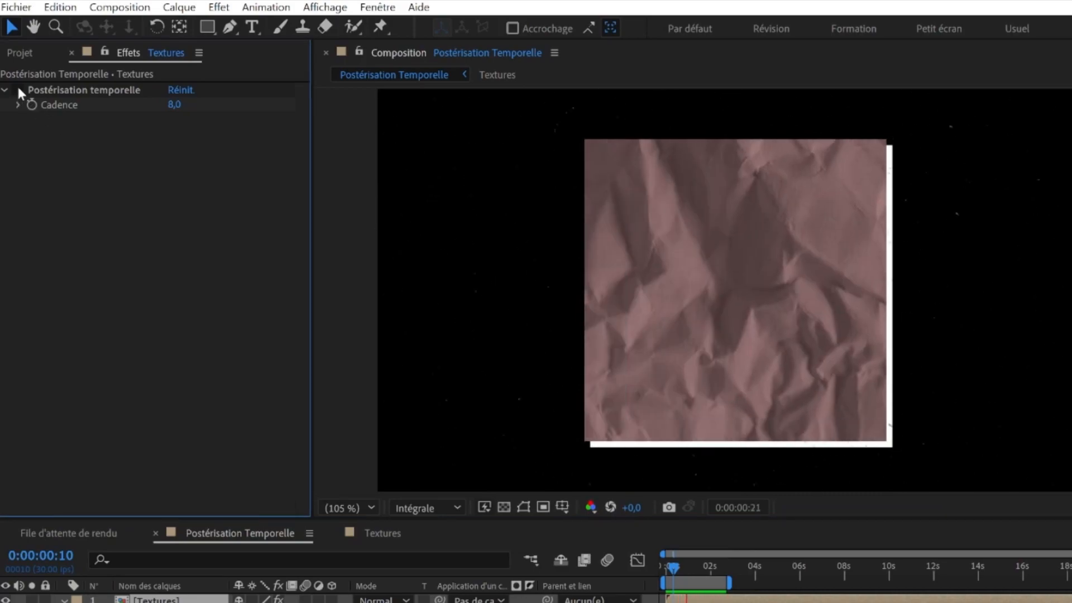
left_click(18, 89)
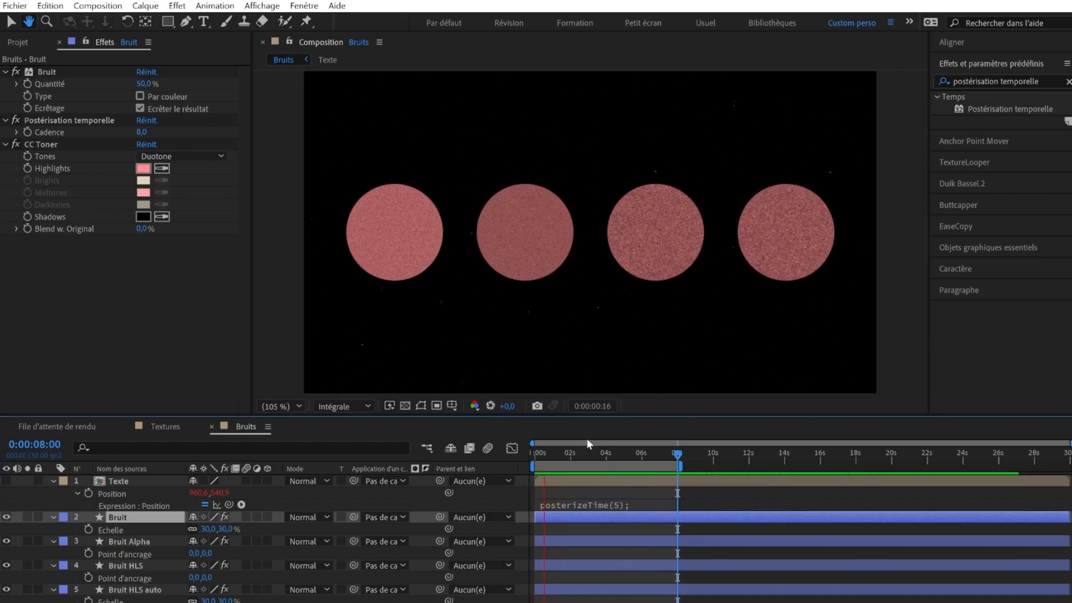
Compare the Bruit circle at 0:00:00:05 with its Bruit effect switched off and back on
left_click(537, 455)
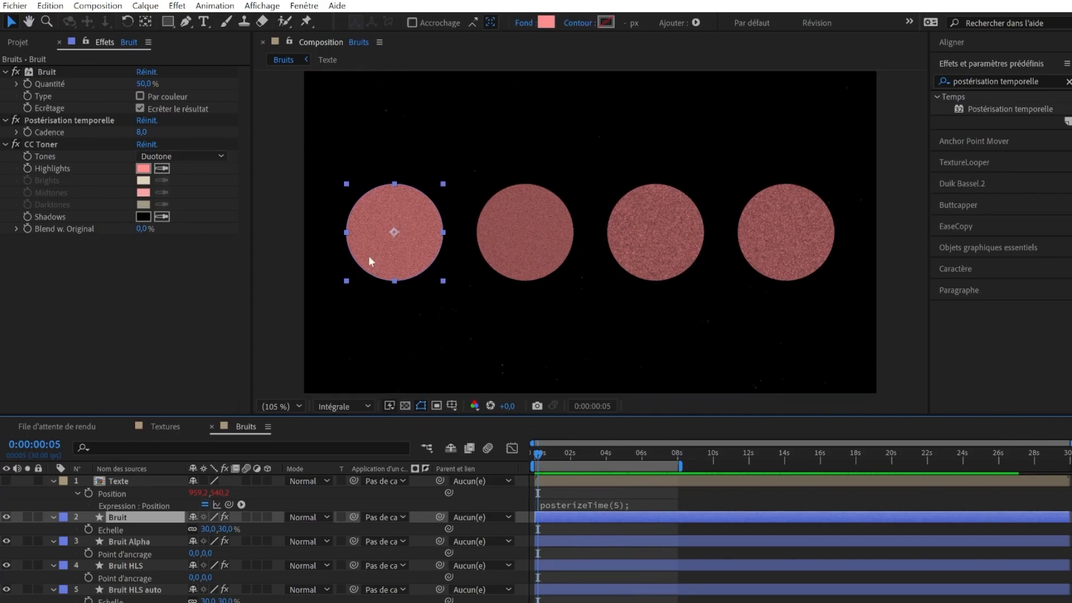
scroll(382, 251, "up", 2)
scroll(391, 257, "down", 1)
left_click(15, 72)
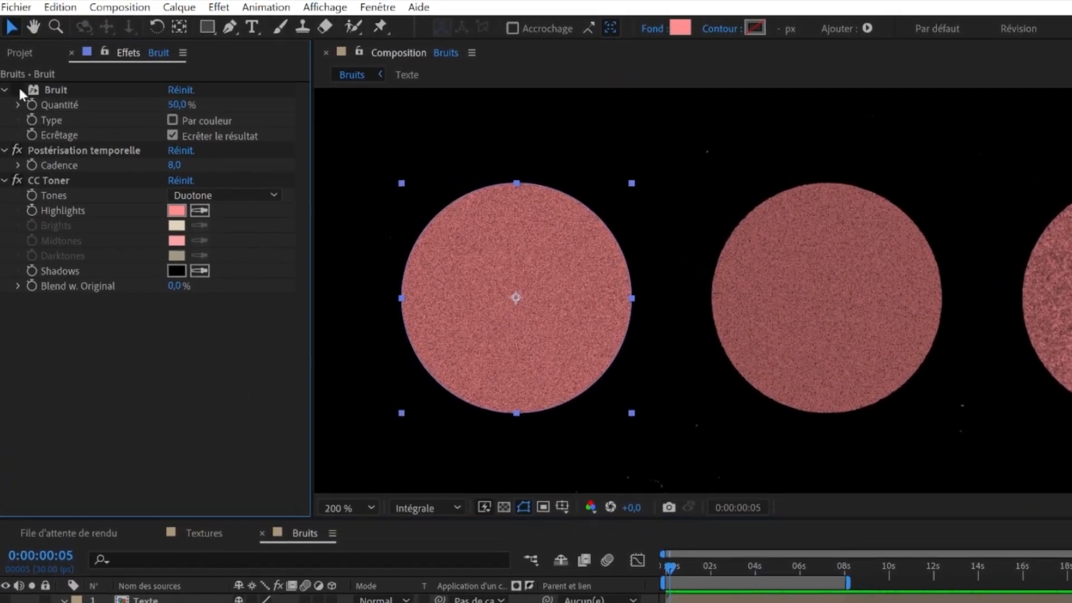
left_click(17, 89)
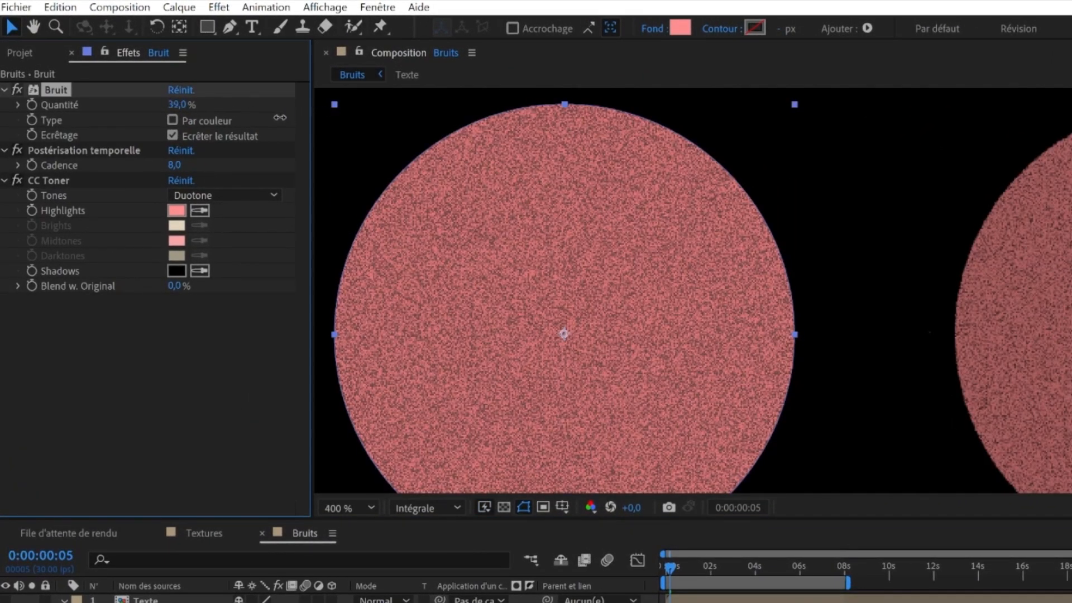
Try varying the Quantité of the Bruit effect up to 100 % and toggling its Par couleur option
left_click_drag(280, 117, 243, 119)
left_click_drag(174, 111, 223, 111)
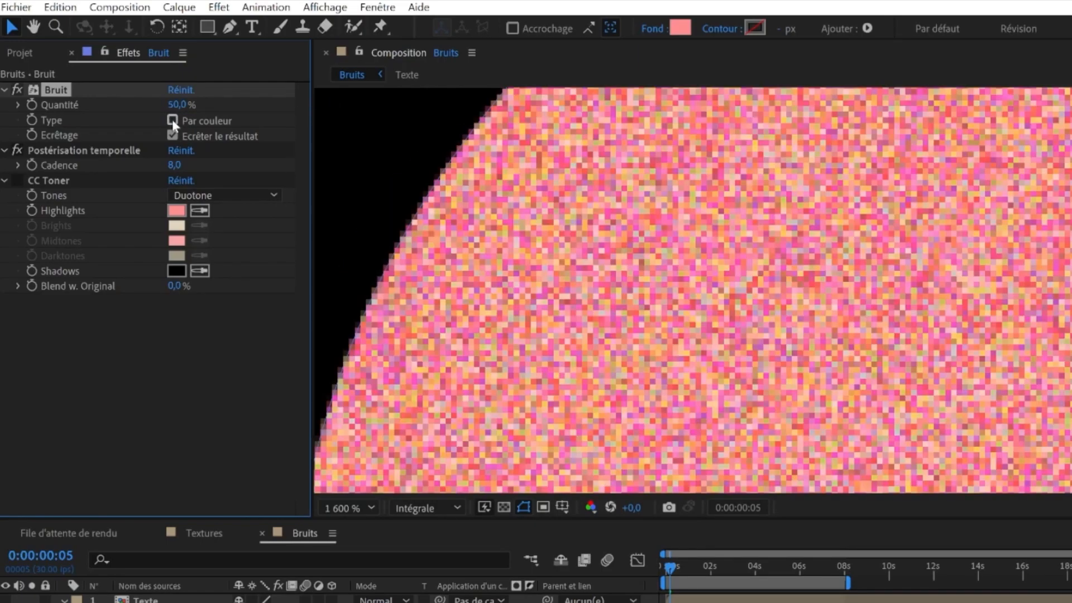
left_click(172, 120)
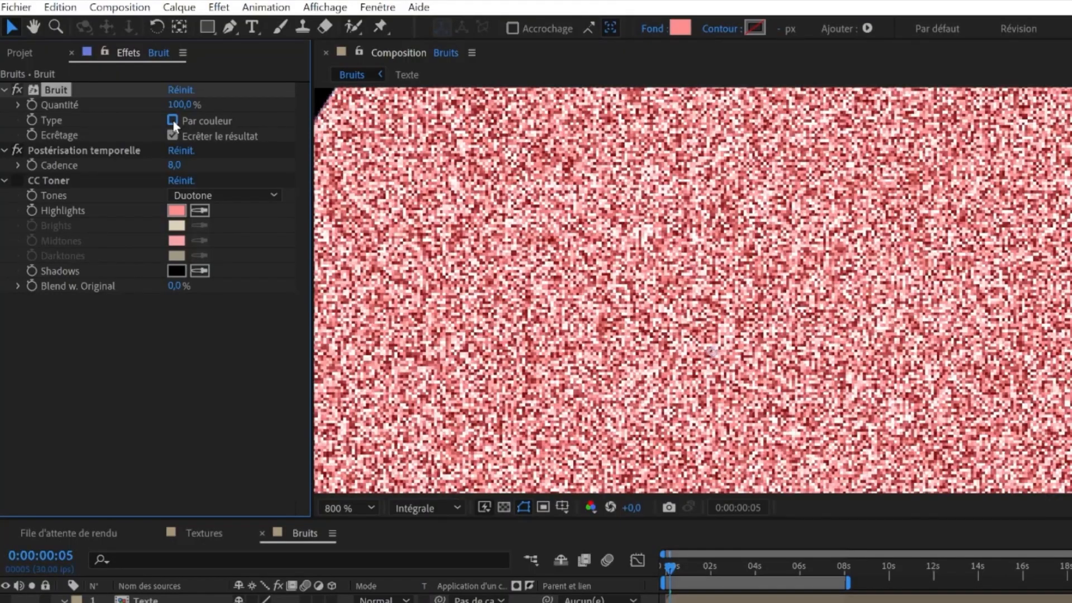
left_click(173, 120)
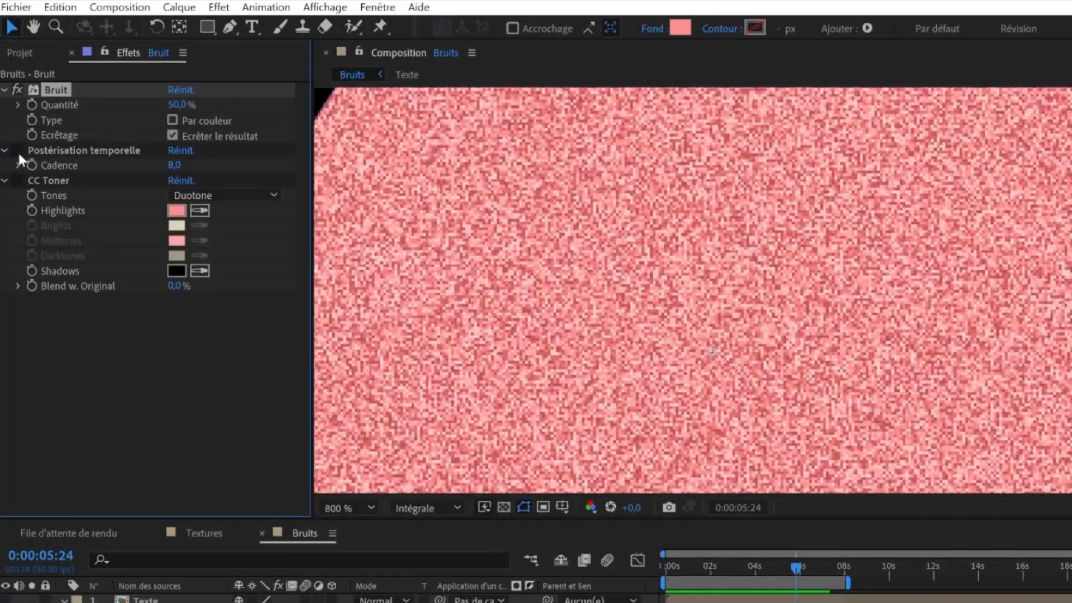
Re-enable the Postérisation temporelle and CC Toner effects on the Bruit layer
left_click(16, 149)
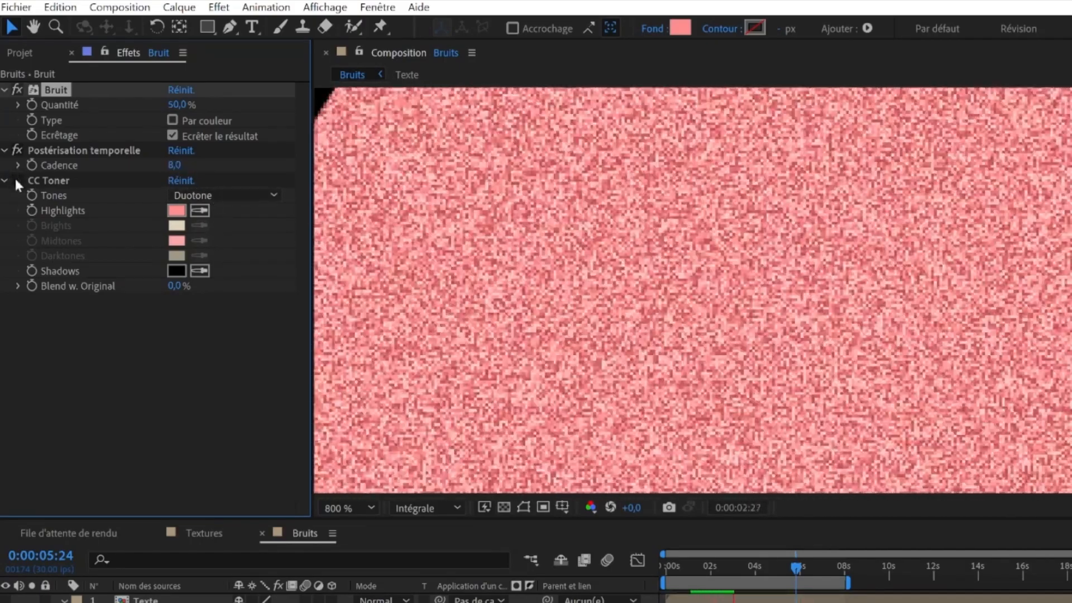
left_click(16, 179)
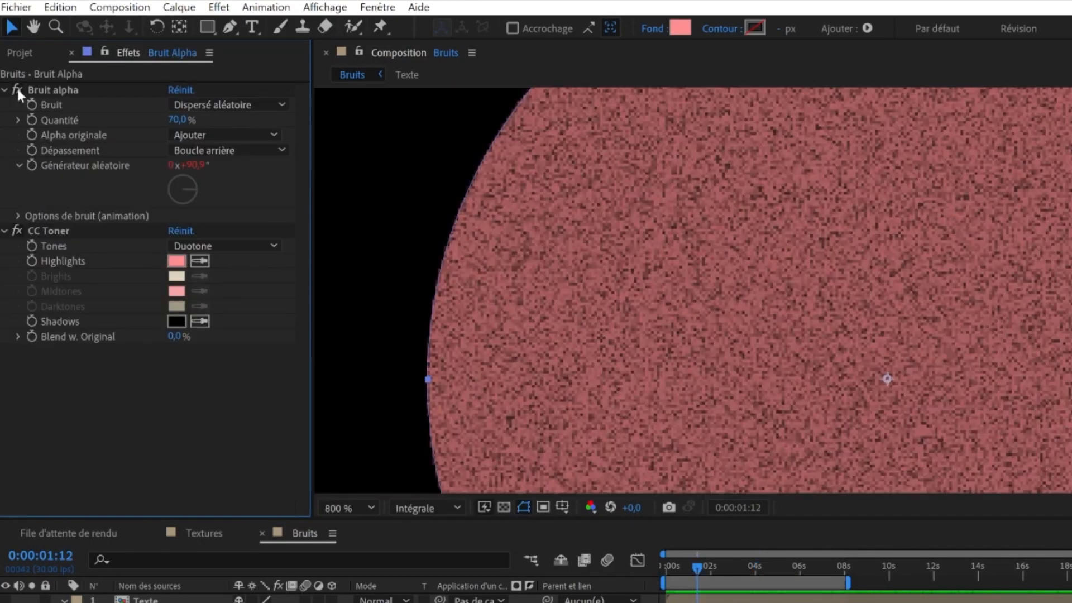
Examine the Bruit alpha effect on the Bruit Alpha circle and review its noise types, keeping Dispersé aléatoire
scroll(530, 216, "down", 3)
scroll(491, 213, "up", 2)
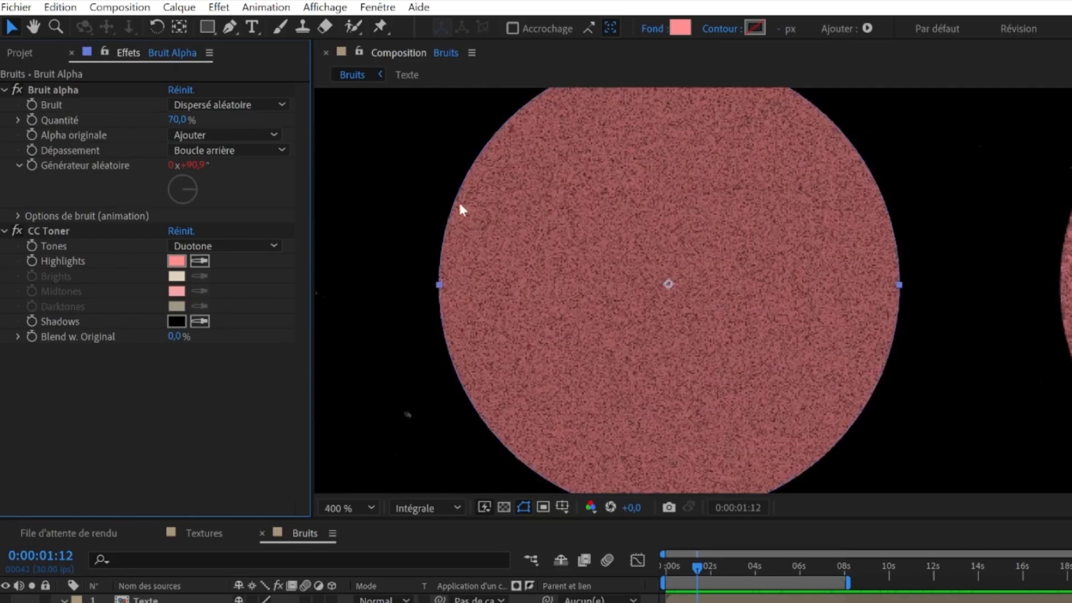
left_click(15, 92)
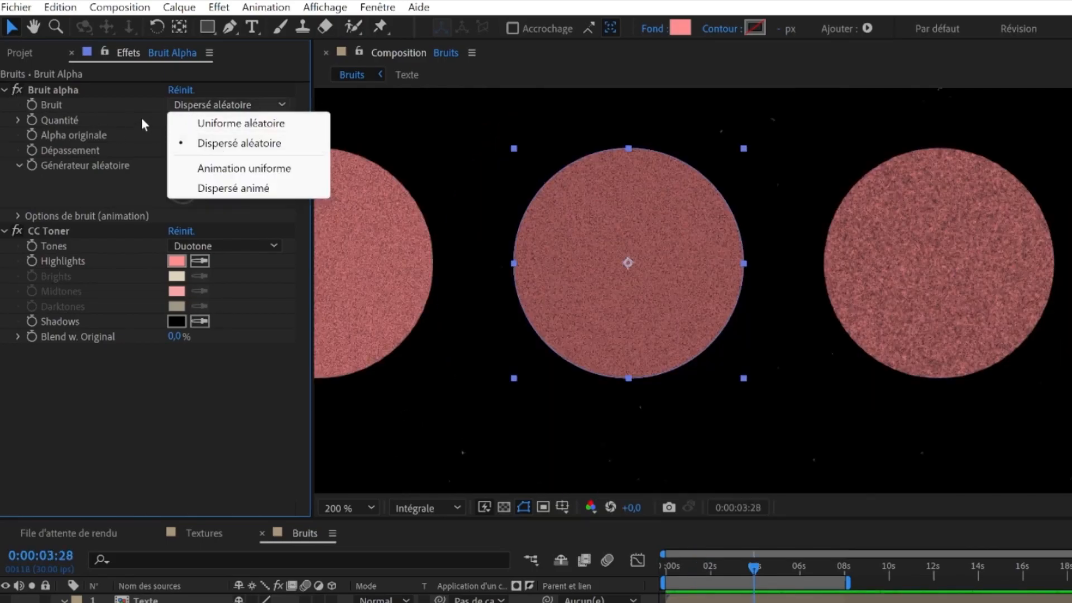
left_click(142, 117)
left_click(179, 107)
left_click(235, 143)
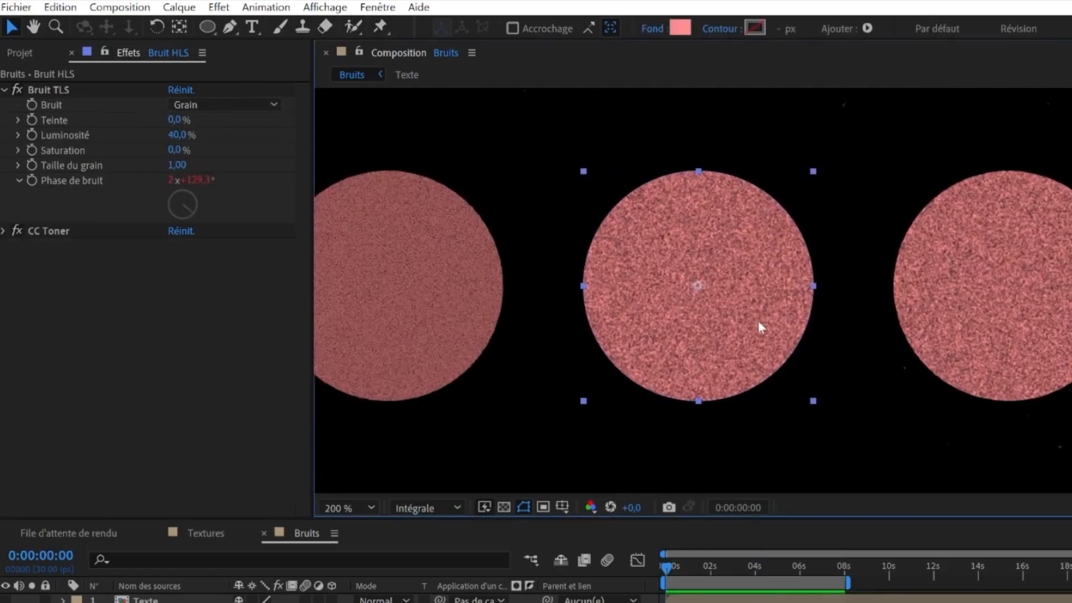
Compare the effects of Bruit HLS auto and Bruit HLS, and try the Uniforme, Dispersé and Grain noise types on Bruit HLS
left_click(975, 283)
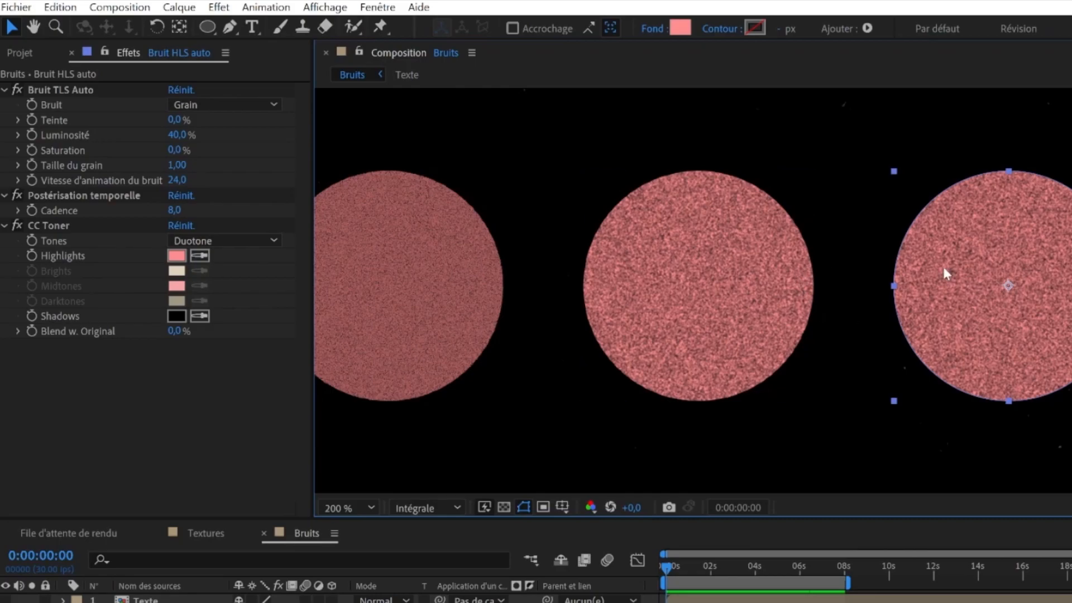
left_click(746, 258)
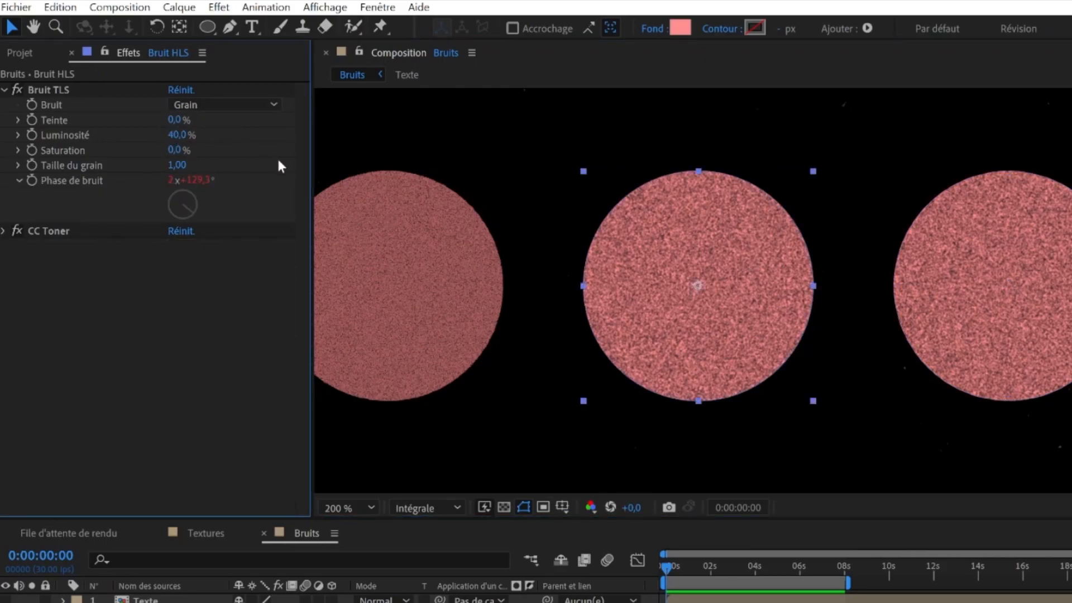
left_click(223, 105)
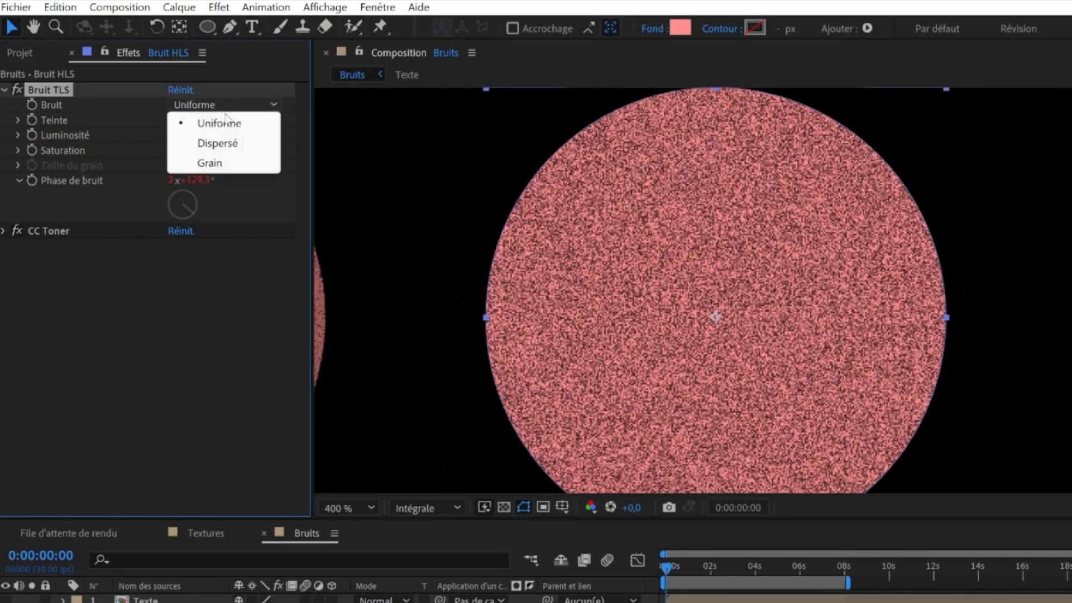
left_click(217, 144)
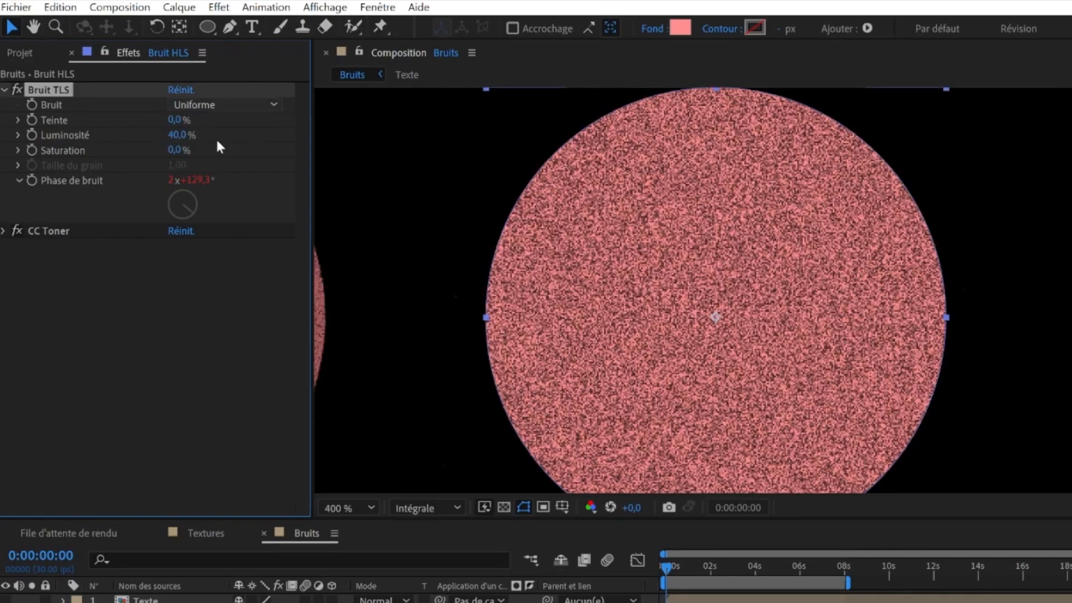
left_click(259, 104)
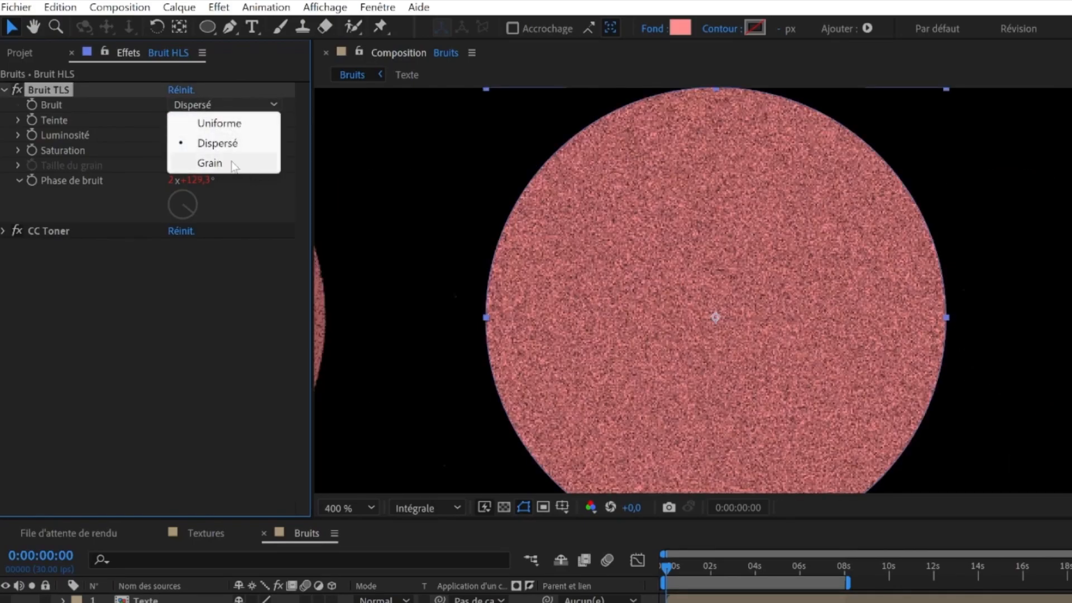
left_click(210, 162)
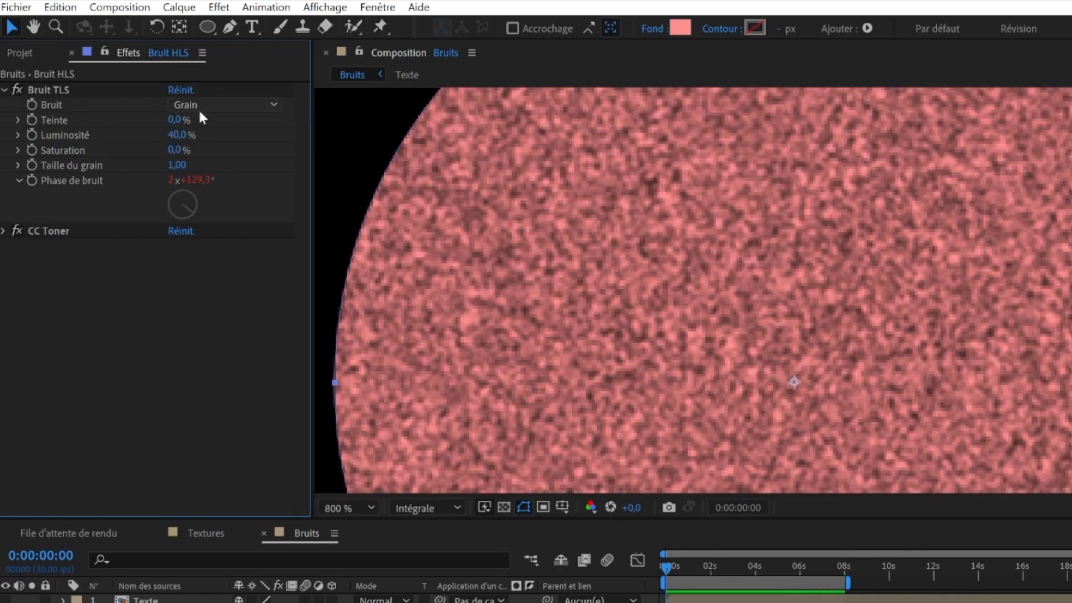
Try Luminosité 100 % and Taille du grain 2,21 on Bruit HLS, varying Teinte and Saturation with CC Toner disabled
left_click_drag(179, 135, 243, 144)
left_click_drag(177, 166, 106, 196)
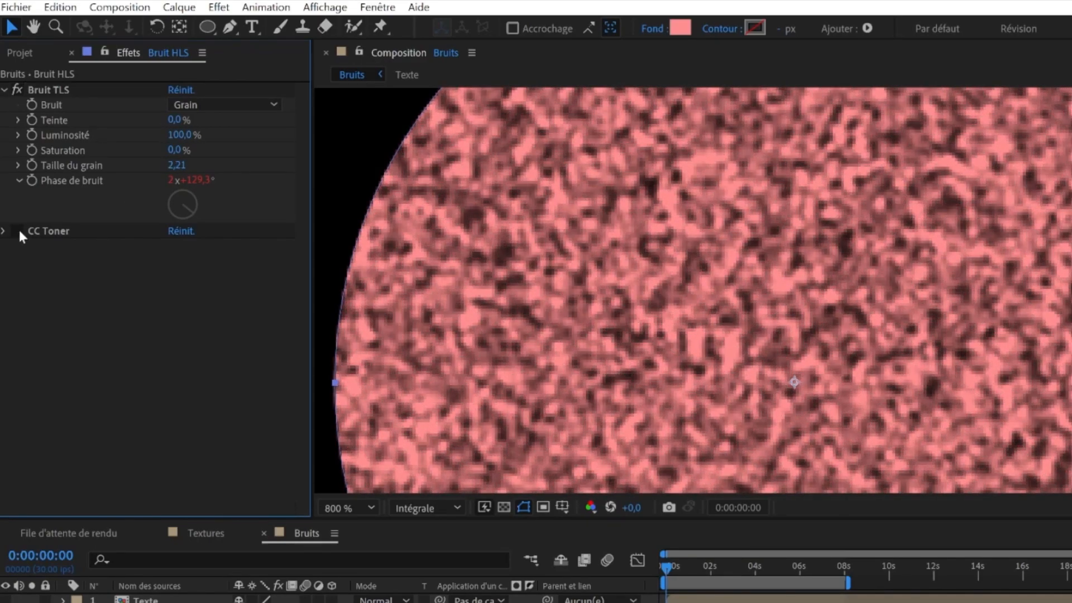
left_click(18, 231)
left_click_drag(175, 120, 221, 121)
left_click_drag(174, 149, 150, 176)
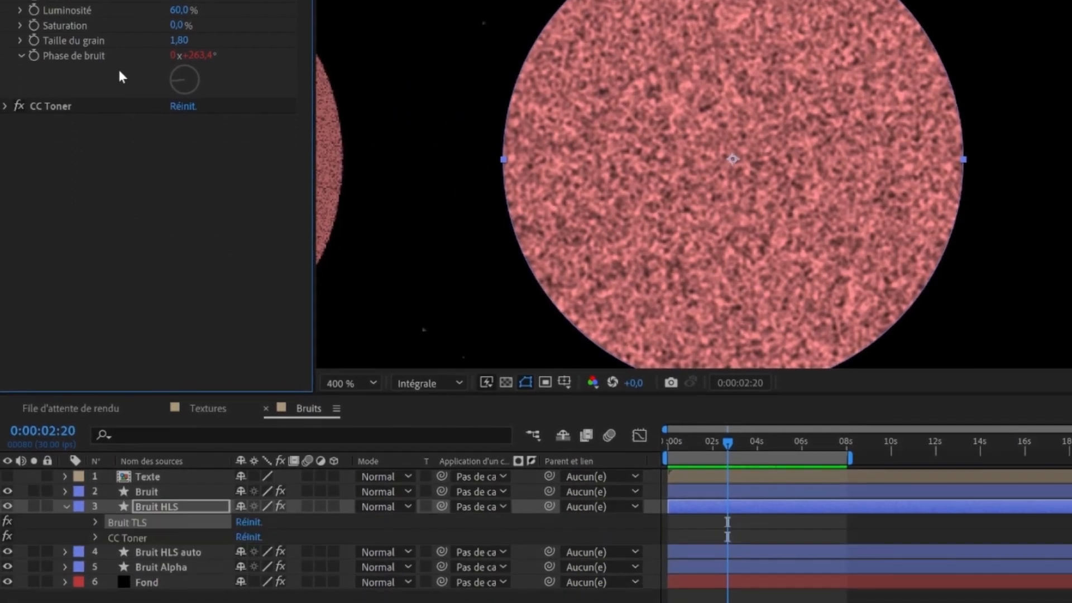
Examine the Phase de bruit expression on Bruit HLS and play the composition to preview its animated grain
left_click_drag(801, 525, 713, 541)
left_click_drag(731, 424, 742, 424)
key("space")
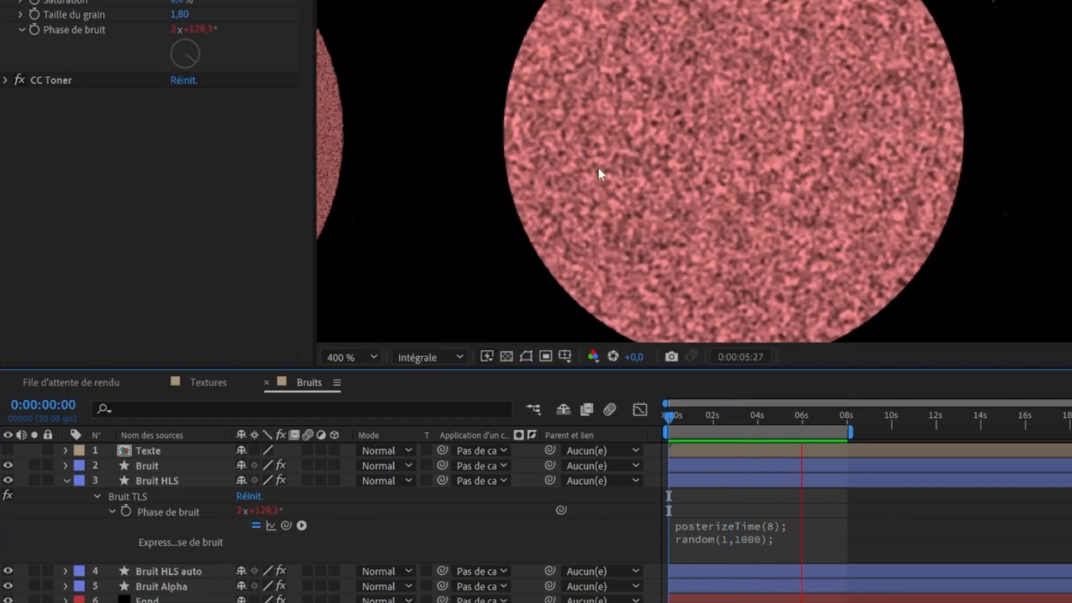
Examine the noise on the Bruit circle up close and try the Quantité and Par couleur settings of its Bruit effect
key("shift+slash")
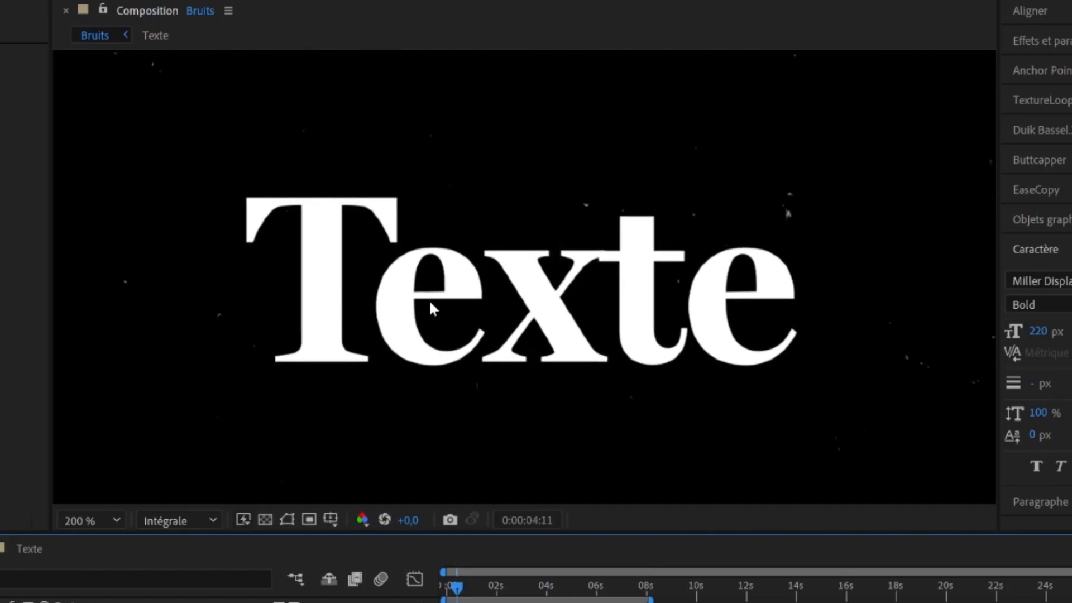
key("shift+slash")
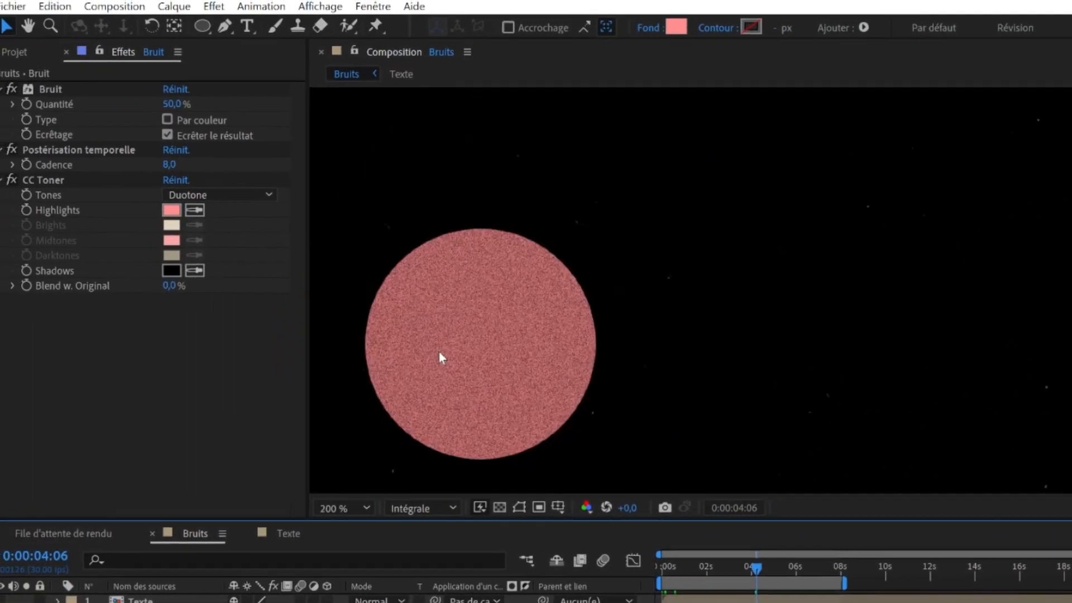
scroll(438, 351, "up", 2)
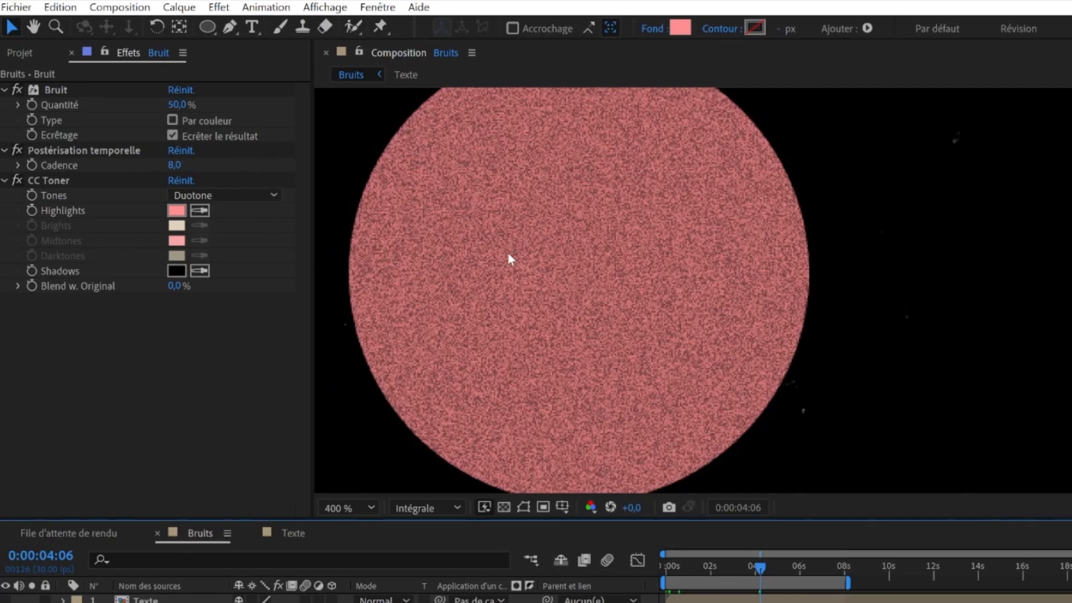
scroll(513, 252, "down", 2)
scroll(442, 233, "up", 2)
left_click_drag(177, 104, 187, 124)
left_click(173, 120)
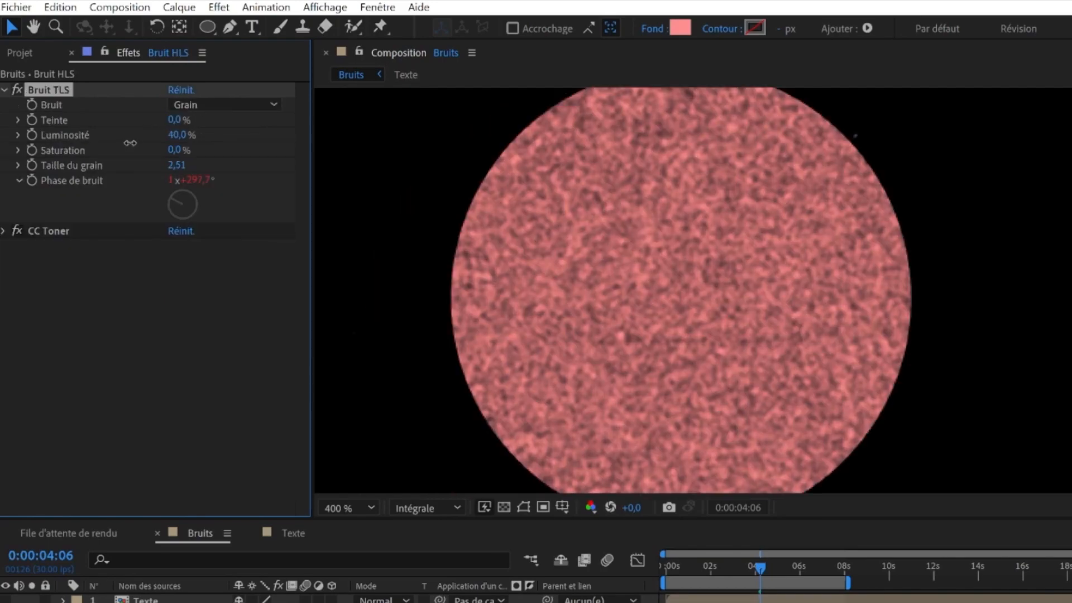
Try Luminosité 151 % and a different Taille du grain in the Bruit TLS effect on Bruit HLS
left_click_drag(187, 135, 201, 137)
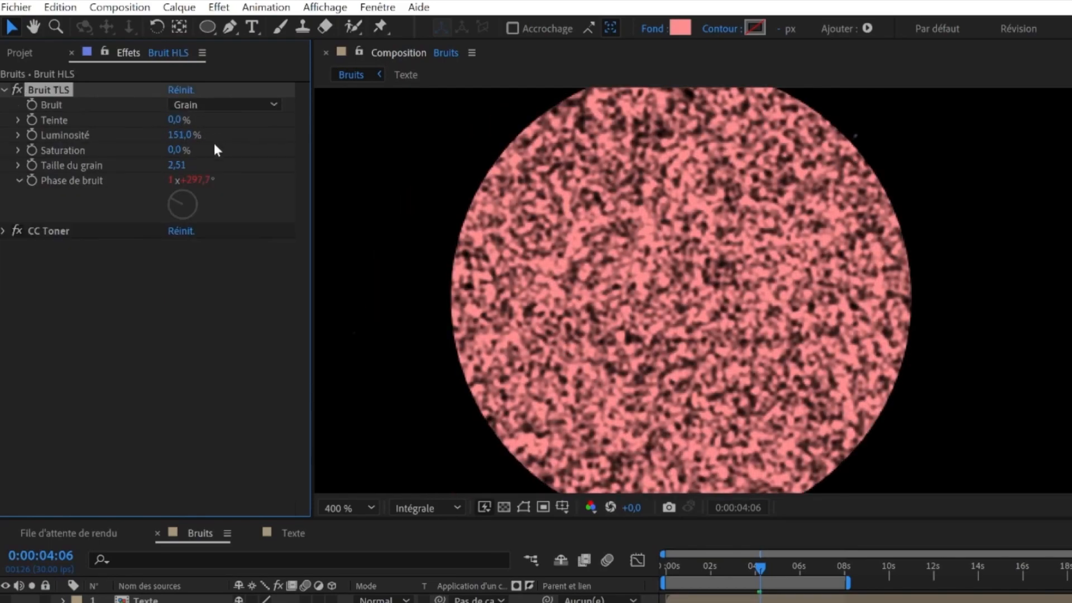
left_click_drag(177, 168, 216, 165)
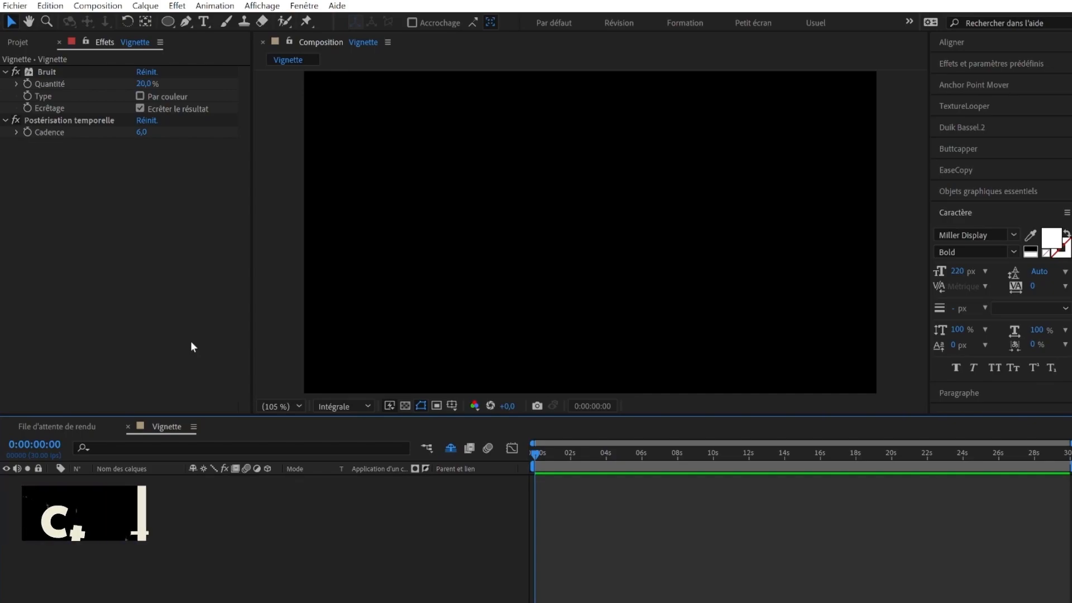
Create a dark blue 1920 × 1080 px solid named Fond in the Vignette composition
key("ctrl+y")
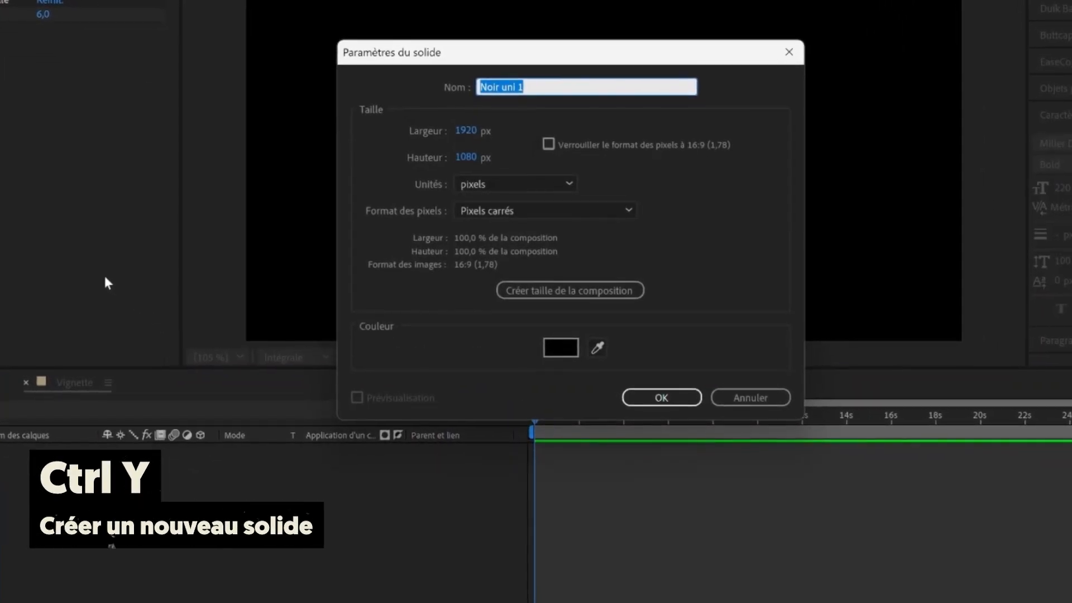
type("F")
left_click(560, 348)
left_click_drag(719, 497, 718, 455)
left_click_drag(671, 541, 678, 534)
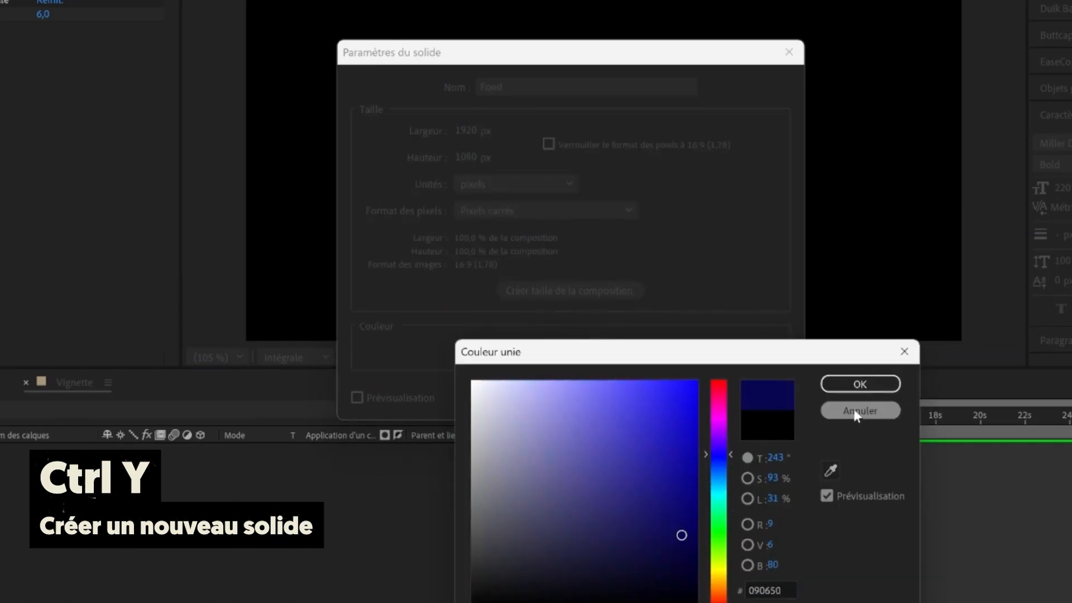
left_click(859, 385)
left_click(663, 397)
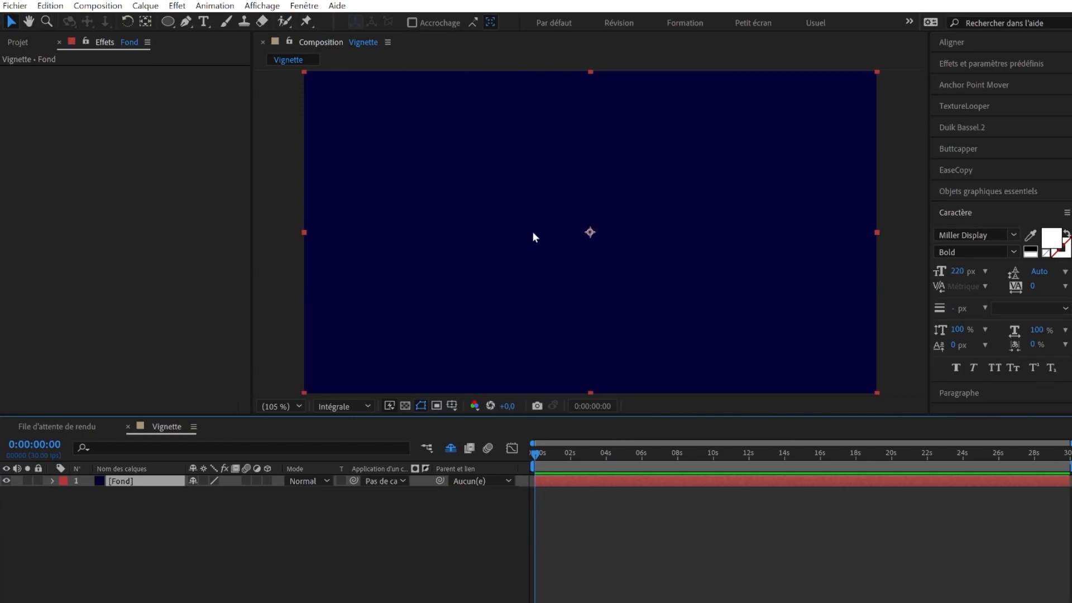
Apply CC Vignette to the Fond solid and try Amount 592, Angle of View 13 and Center 824,540
left_click_drag(987, 109, 685, 163)
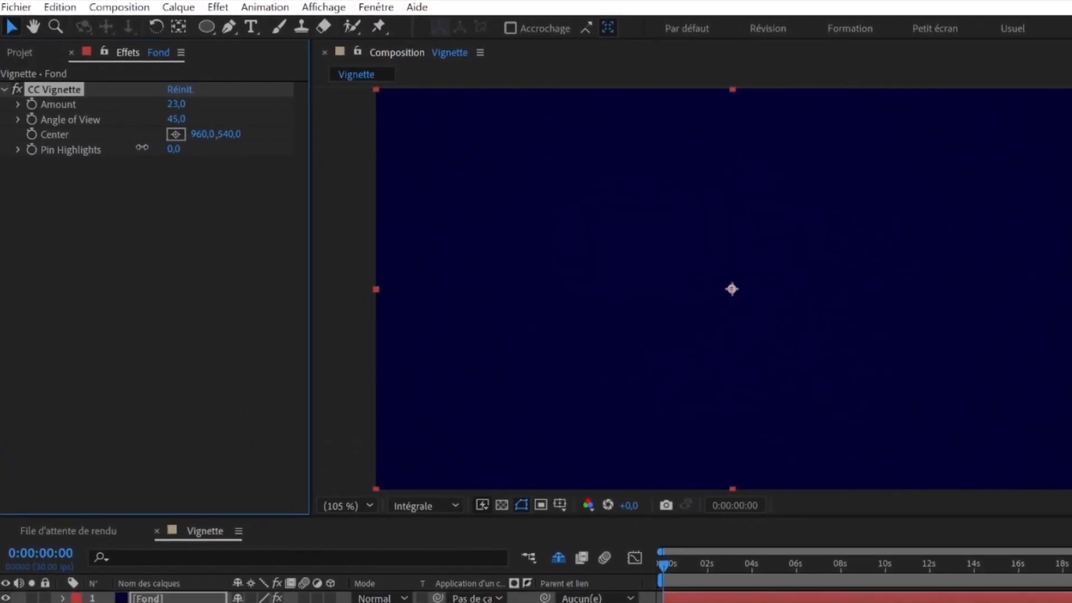
left_click_drag(142, 147, 86, 134)
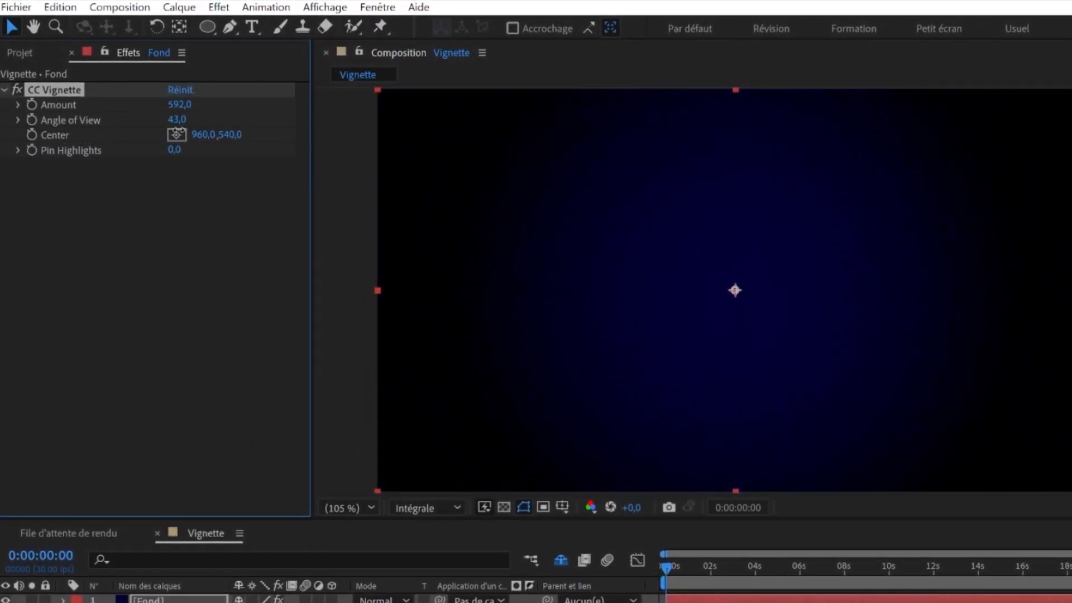
left_click_drag(150, 126, 342, 180)
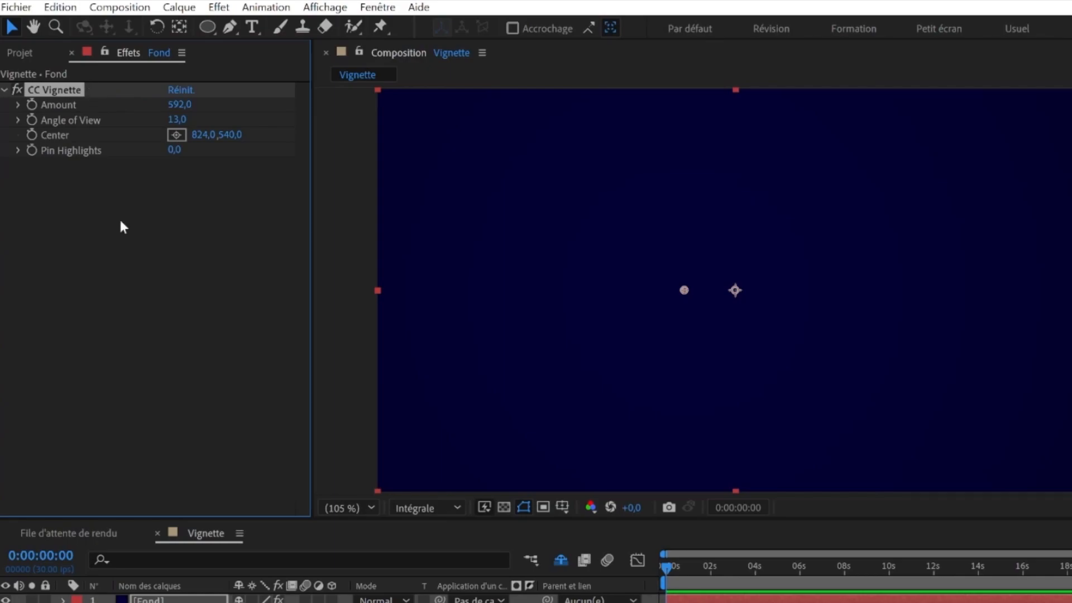
Try CC Vignette with Amount 523, Angle of View 8 and Center 958,540, and remove the effect from Fond
left_click_drag(178, 120, 175, 120)
left_click_drag(196, 135, 235, 138)
left_click_drag(174, 121, 264, 119)
left_click_drag(178, 120, 56, 104)
left_click(130, 233)
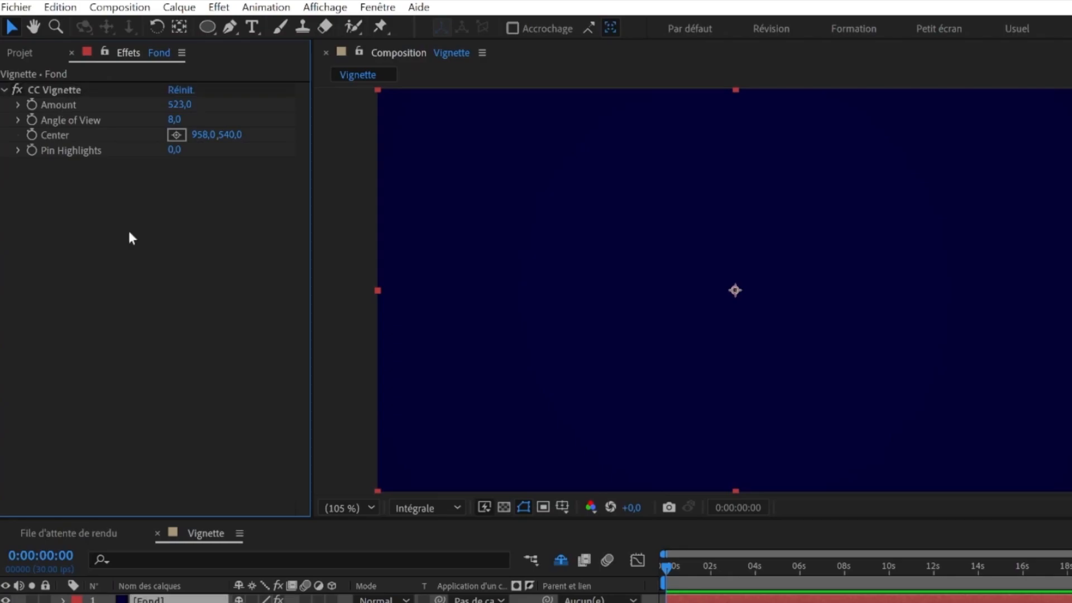
left_click(76, 91)
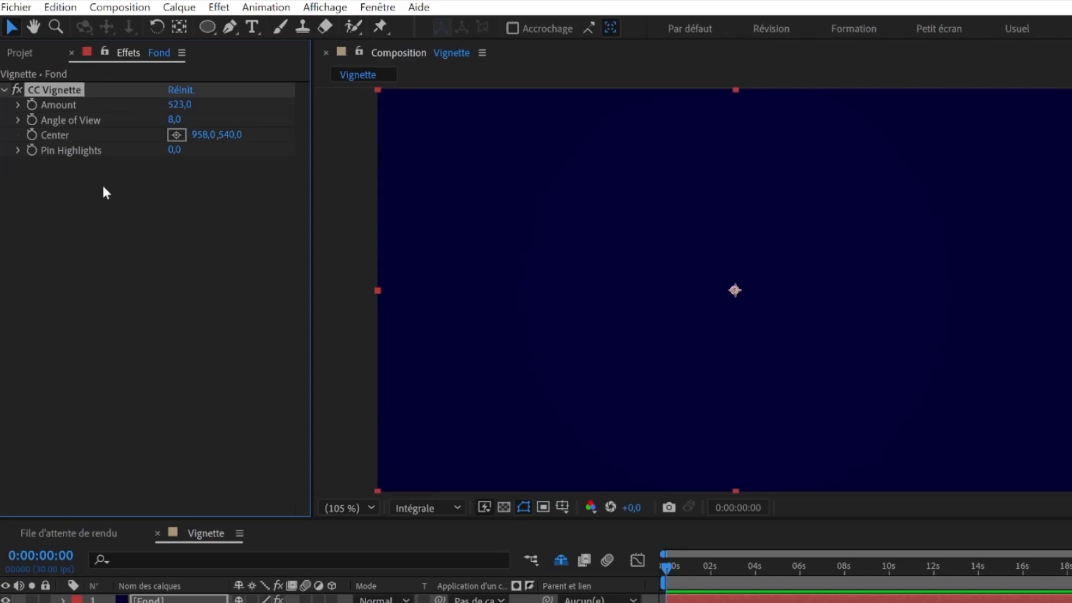
key("Delete")
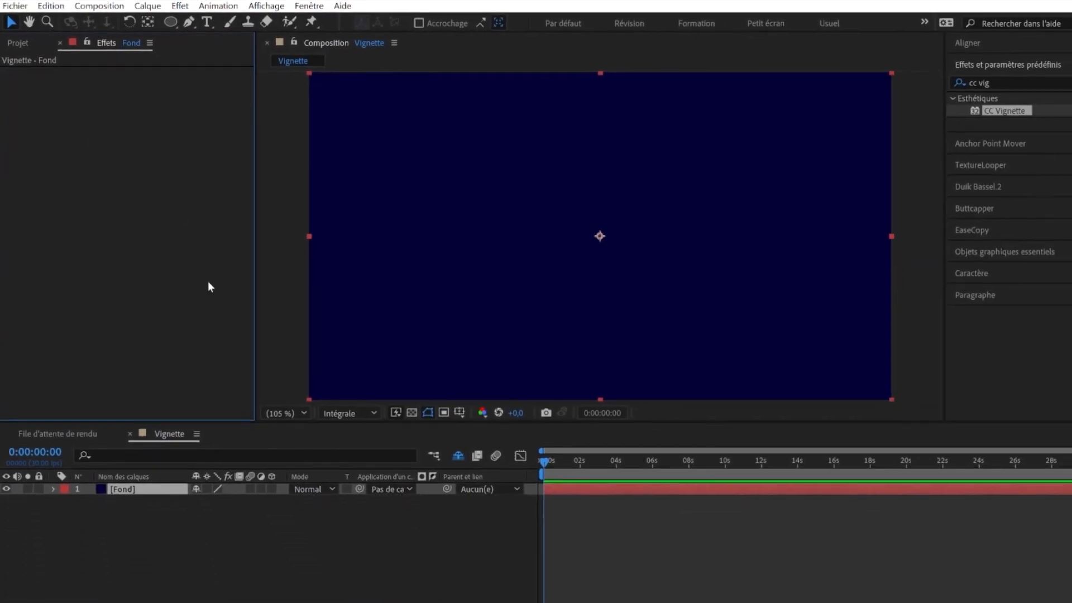
Create a black 1920 × 1080 px solid named Vignette above Fond
left_click(312, 527)
key("ctrl+y")
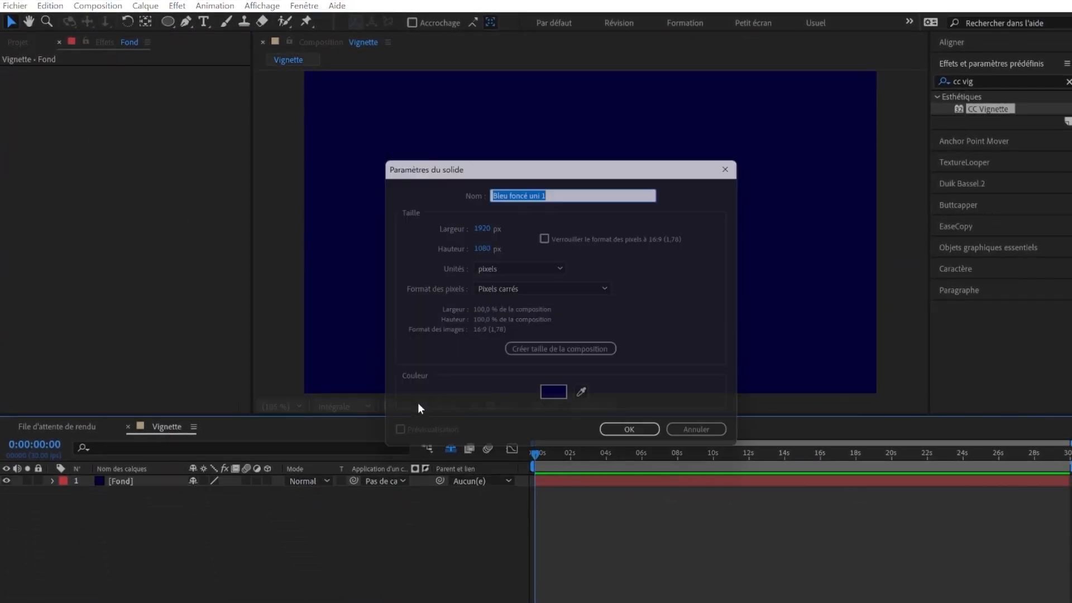
left_click(556, 399)
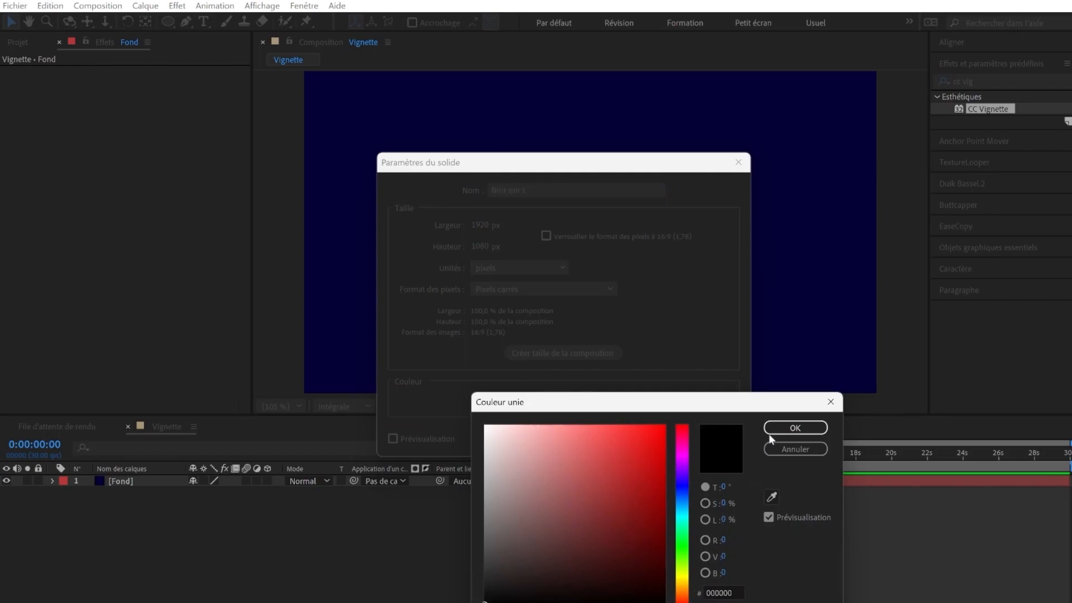
left_click(795, 427)
type("Vignette")
left_click(635, 440)
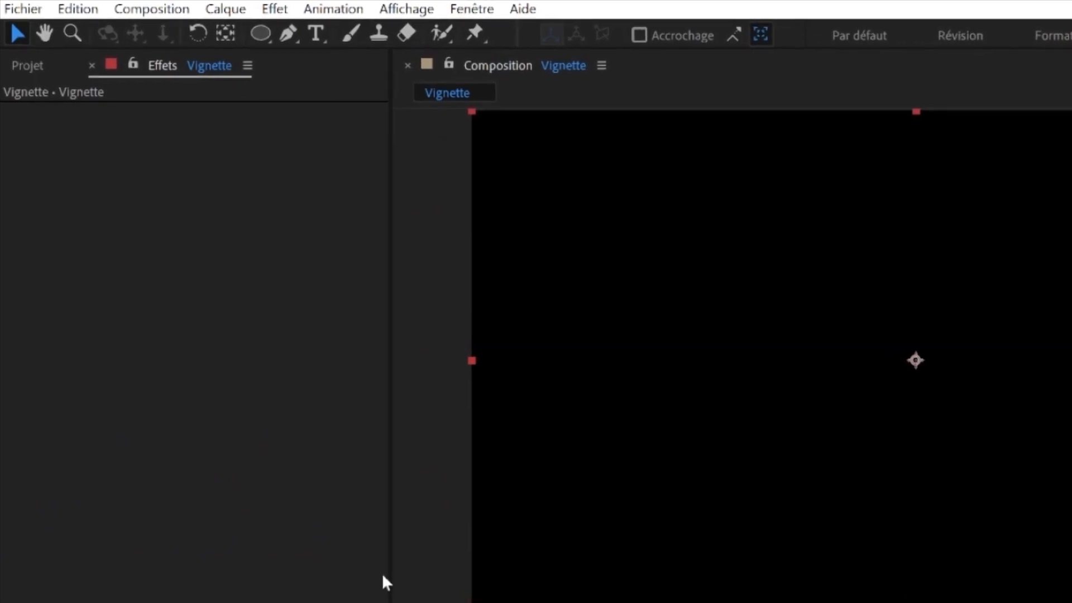
Add an elliptical mask filling the whole frame to the Vignette solid with the Ellipse tool
left_click(168, 22)
left_click(262, 83)
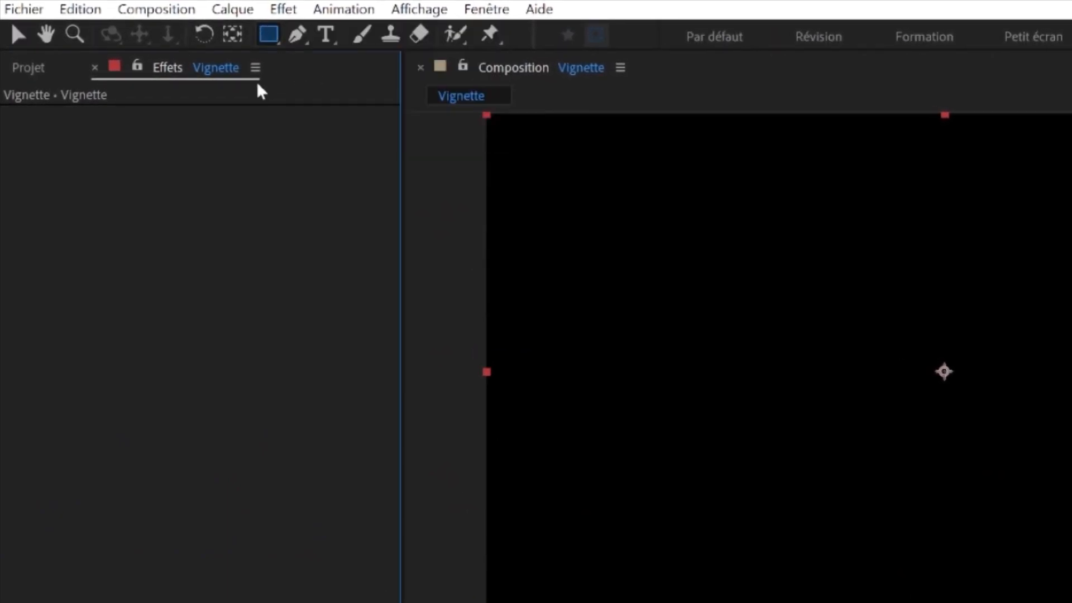
left_click(271, 37)
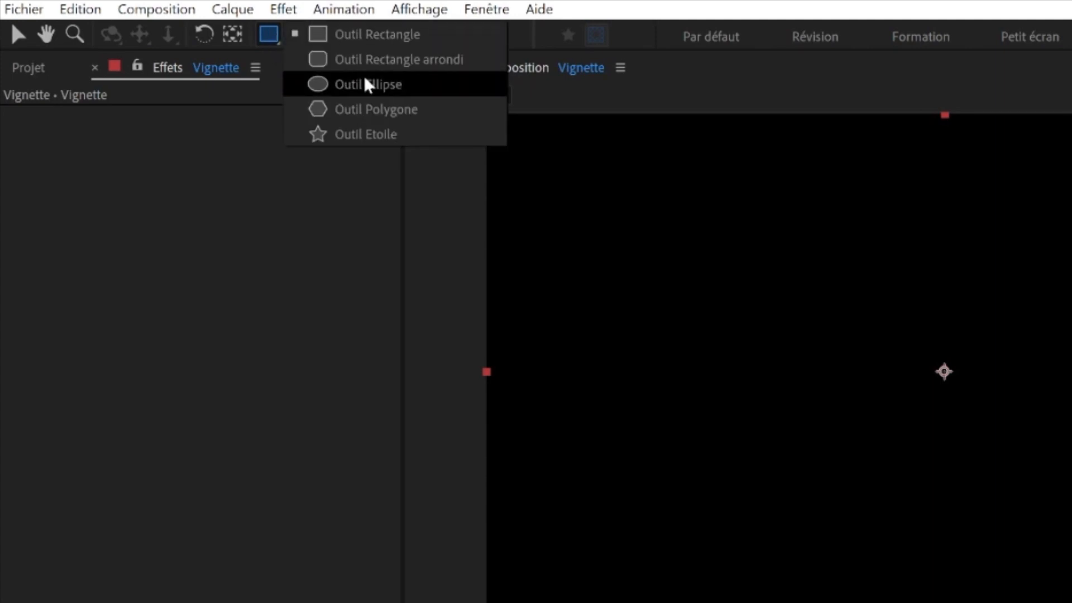
left_click(370, 86)
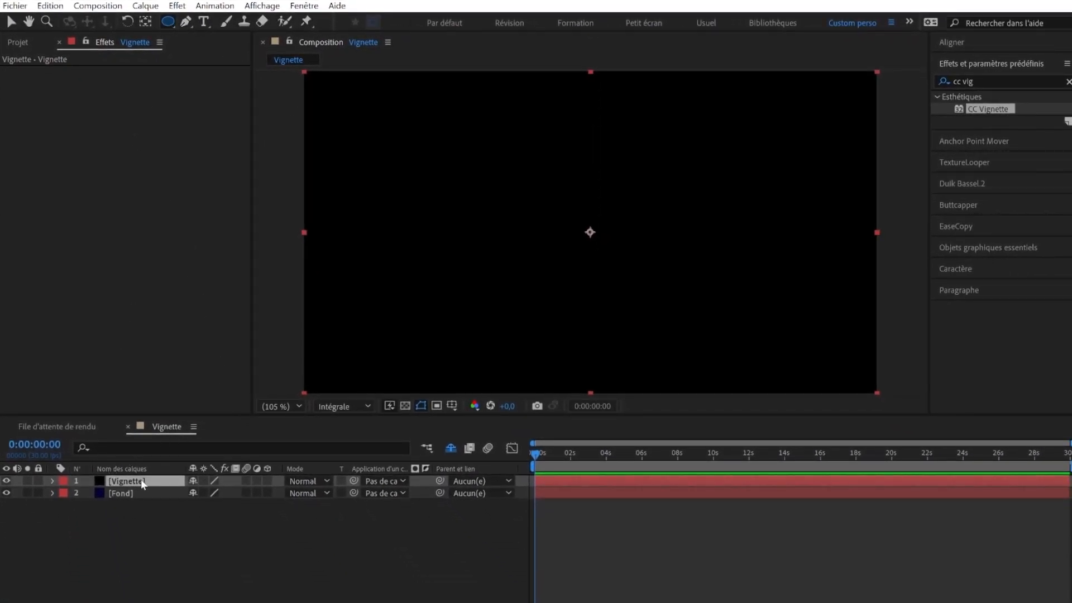
double_click(166, 23)
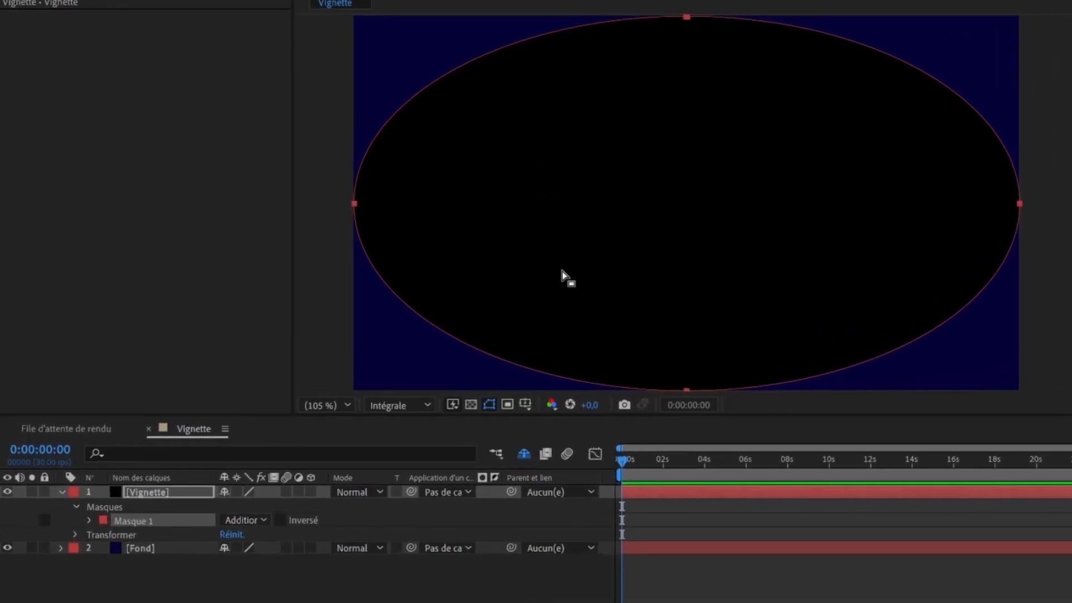
Set Masque 1 on the Vignette solid to Soustraction mode and its mask feather to 700 pixels
left_click(246, 519)
left_click(271, 575)
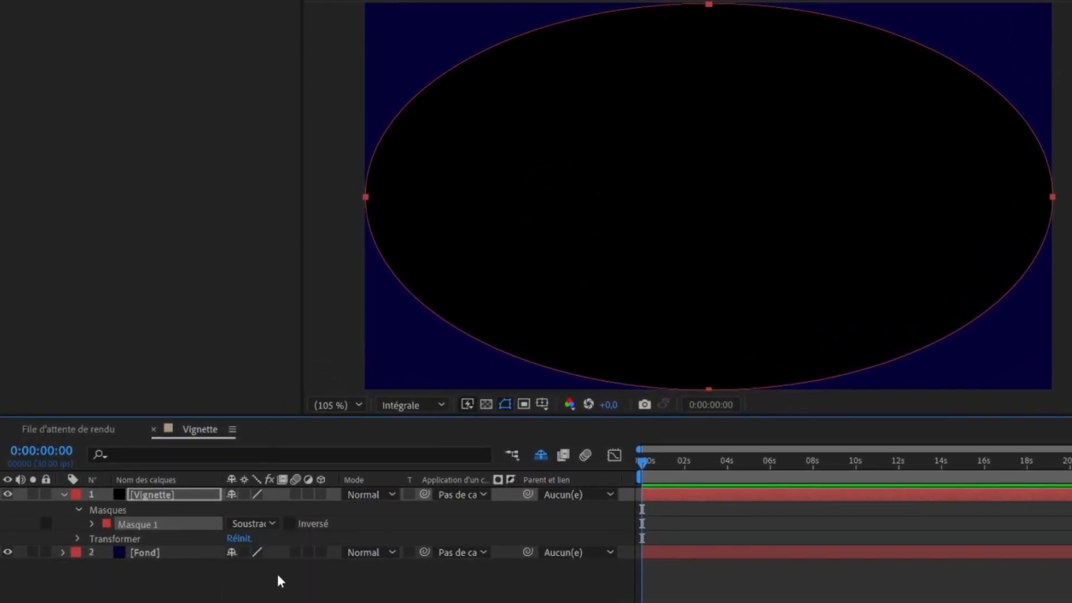
left_click(309, 569)
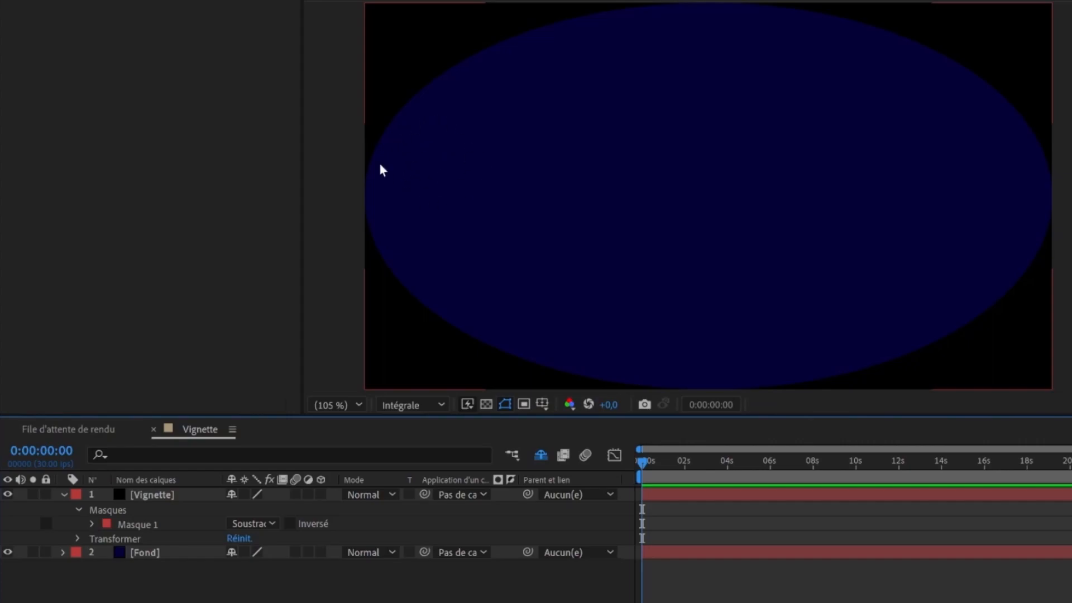
left_click(92, 526)
left_click(262, 552)
type("700")
key("Return")
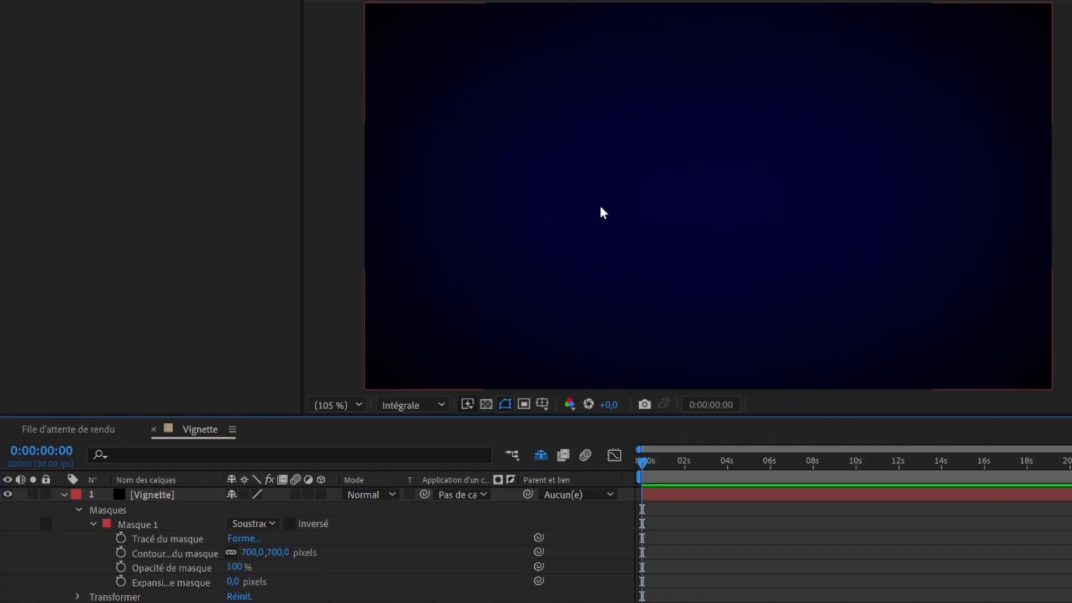
Review the feather and expansion settings of Masque 1 and the Opacité of the Vignette layer
left_click(175, 553)
mouse_move(262, 552)
left_mouse_down()
mouse_move(304, 552)
mouse_move(279, 552)
left_mouse_up()
left_click_drag(225, 550, 210, 547)
mouse_move(235, 584)
left_mouse_down()
mouse_move(243, 583)
mouse_move(220, 582)
left_mouse_up()
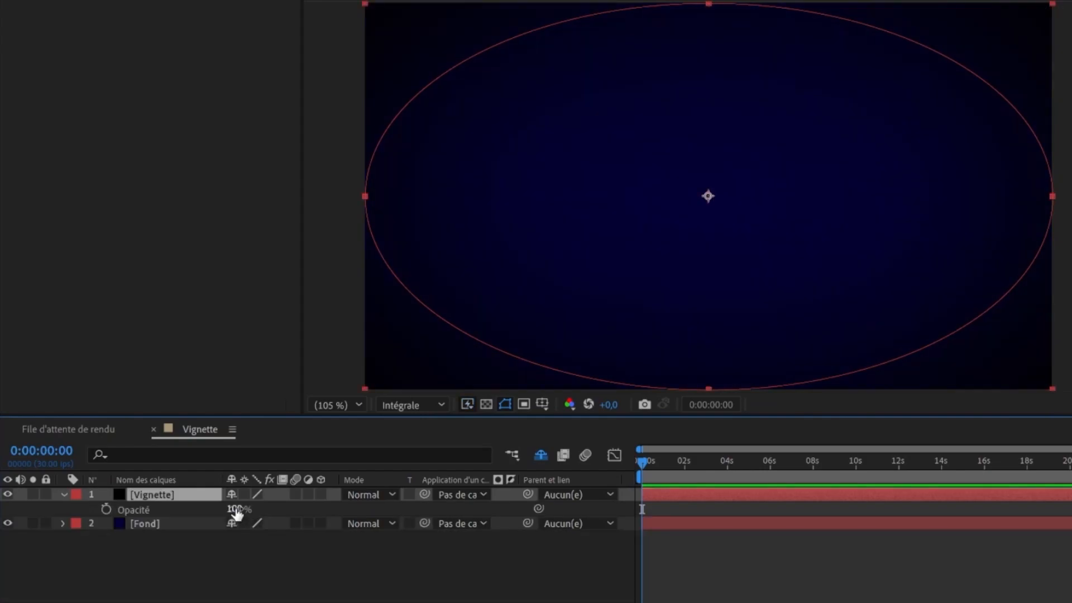
left_click(235, 509)
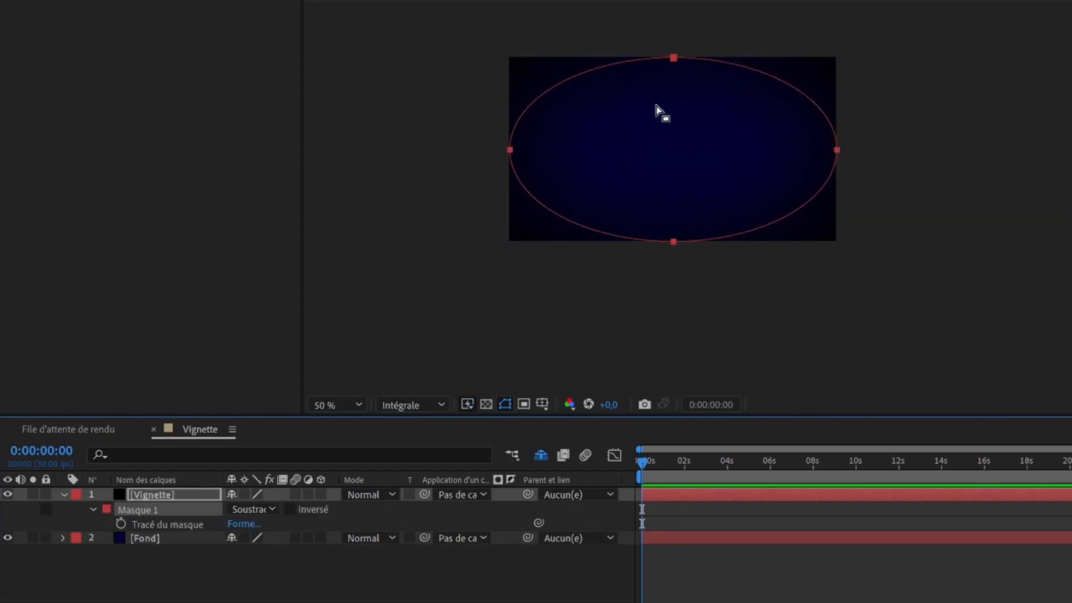
Reshape Masque 1 by pulling its upper and lower points beyond the composition's edges, and check the outline
scroll(658, 108, "up", 2)
left_click_drag(759, 112, 642, 1)
left_click_drag(702, 17, 704, 0)
left_click_drag(704, 1, 704, 0)
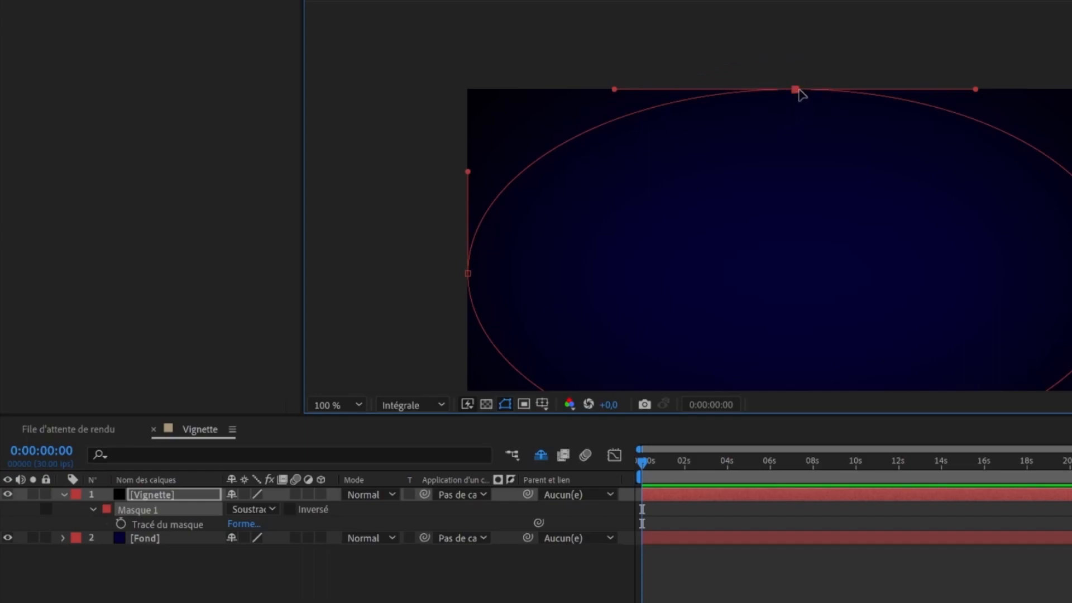
left_click_drag(797, 88, 797, 19)
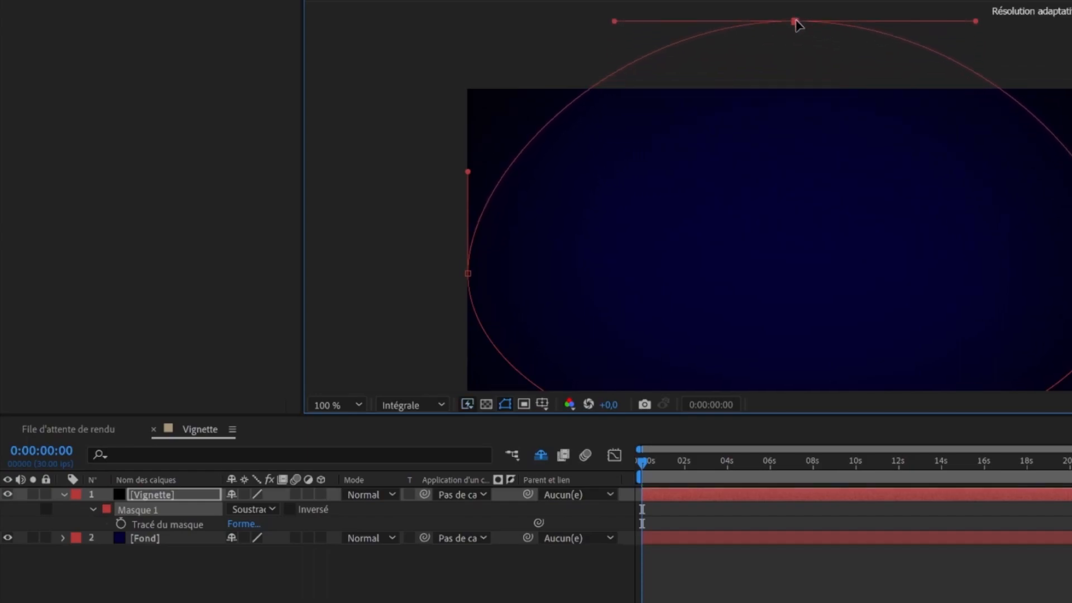
scroll(441, 191, "down", 2)
left_click_drag(443, 191, 496, 263)
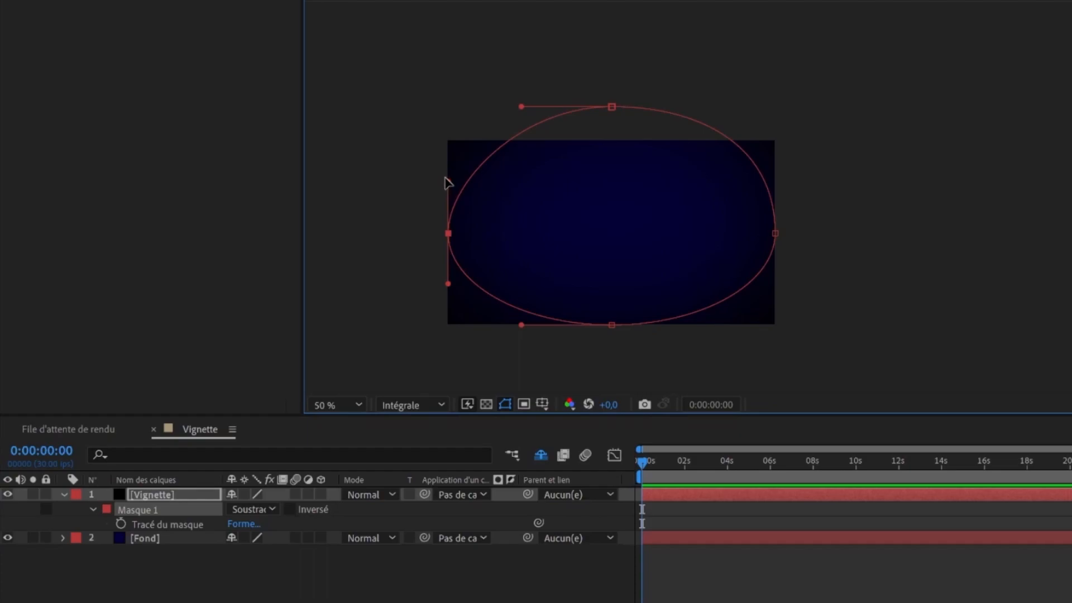
left_click(775, 233)
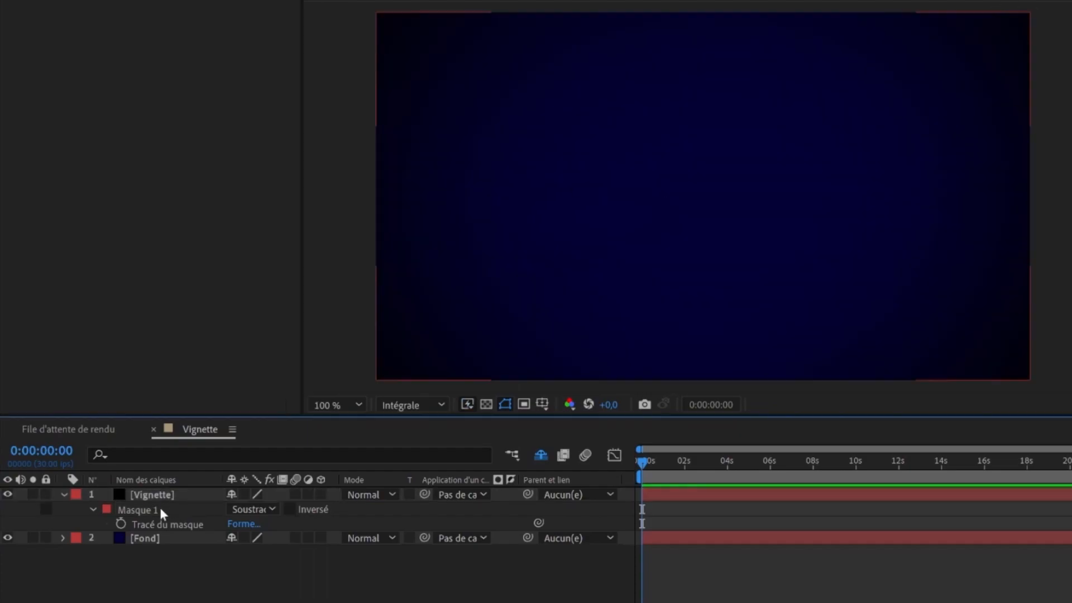
left_click(159, 508)
scroll(641, 204, "down", 2)
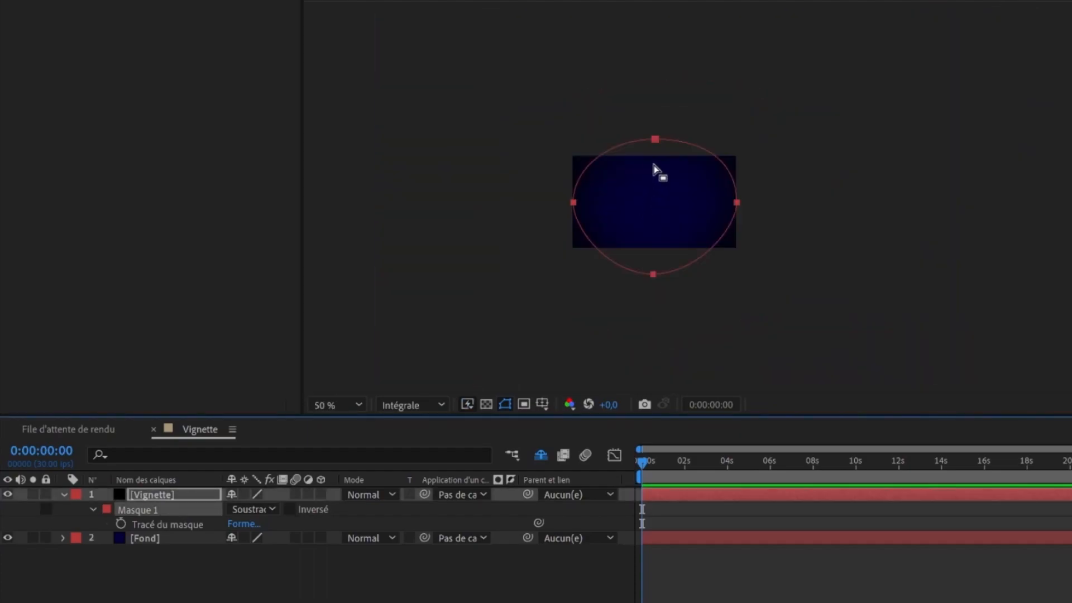
scroll(659, 173, "up", 2)
scroll(670, 234, "down", 2)
Examine the noise on the Vignette layer during playback, both up close and at full frame
scroll(663, 322, "up", 2)
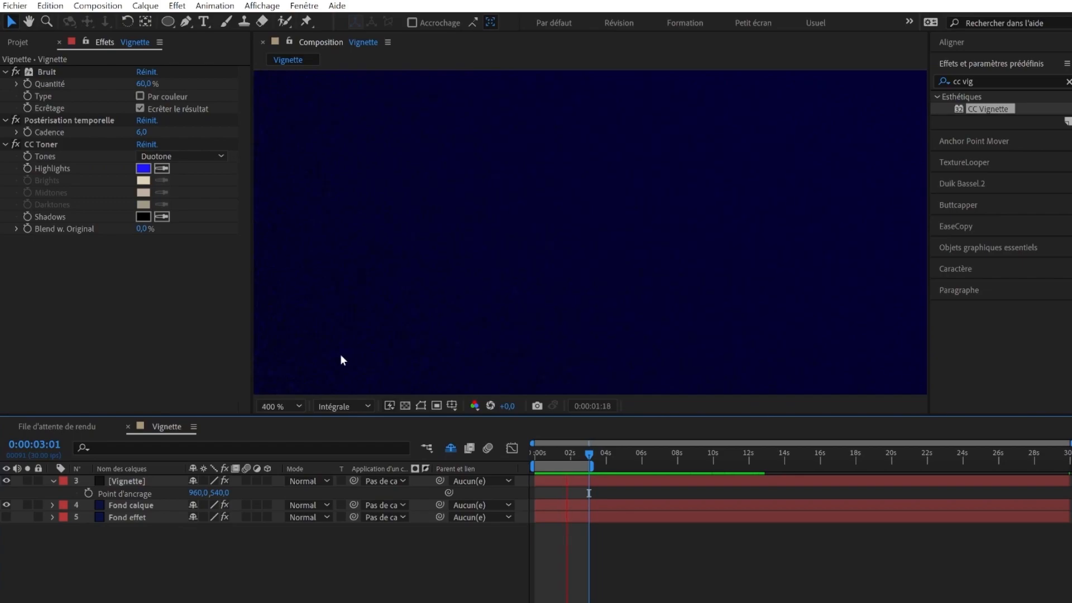
left_click(6, 480)
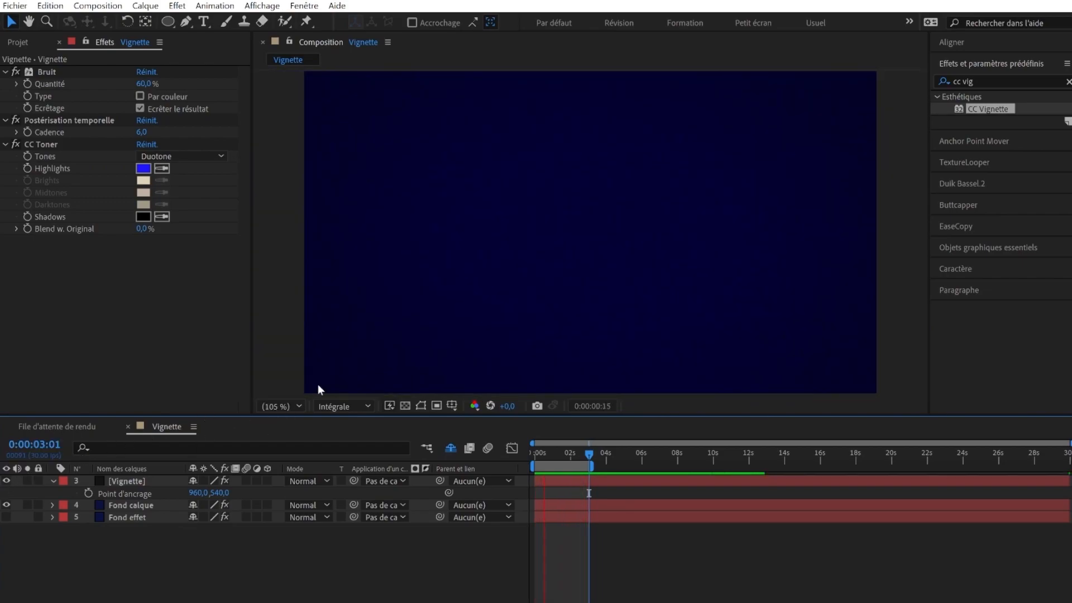
scroll(338, 357, "up", 4)
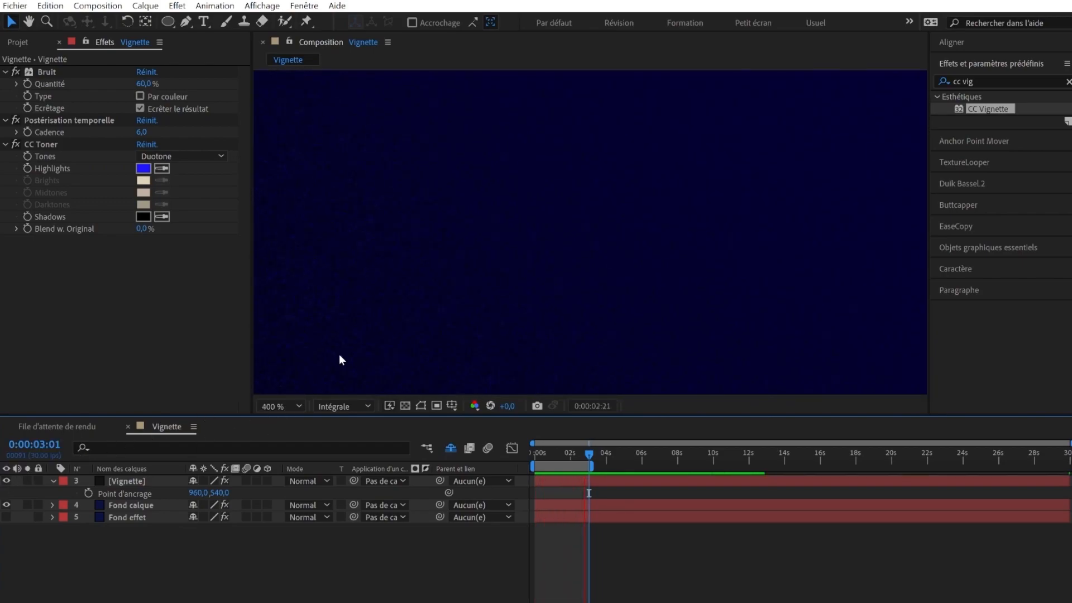
key("shift+slash")
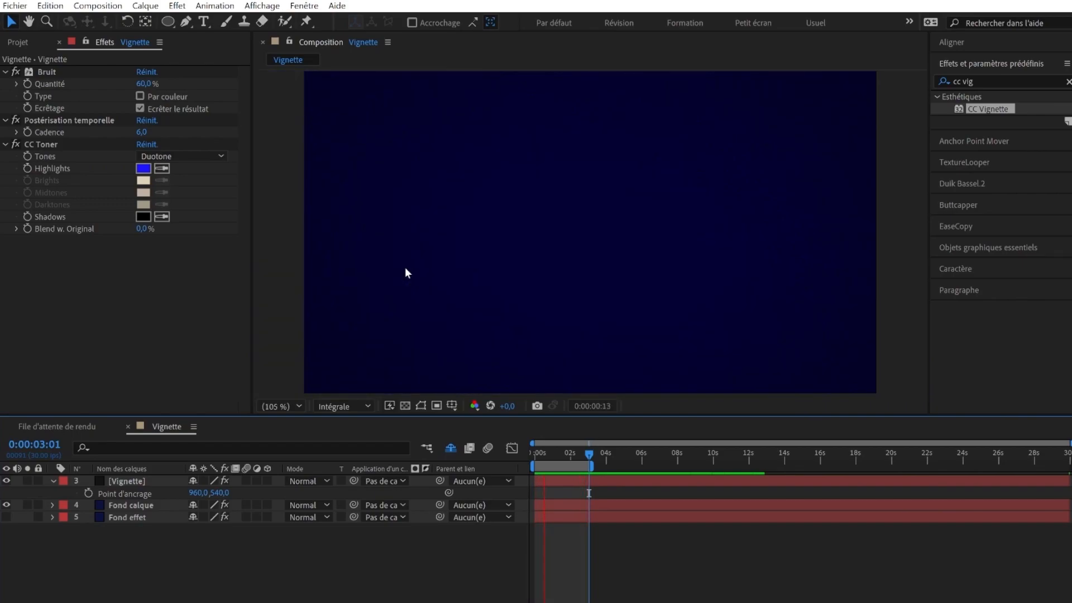
left_click(133, 478)
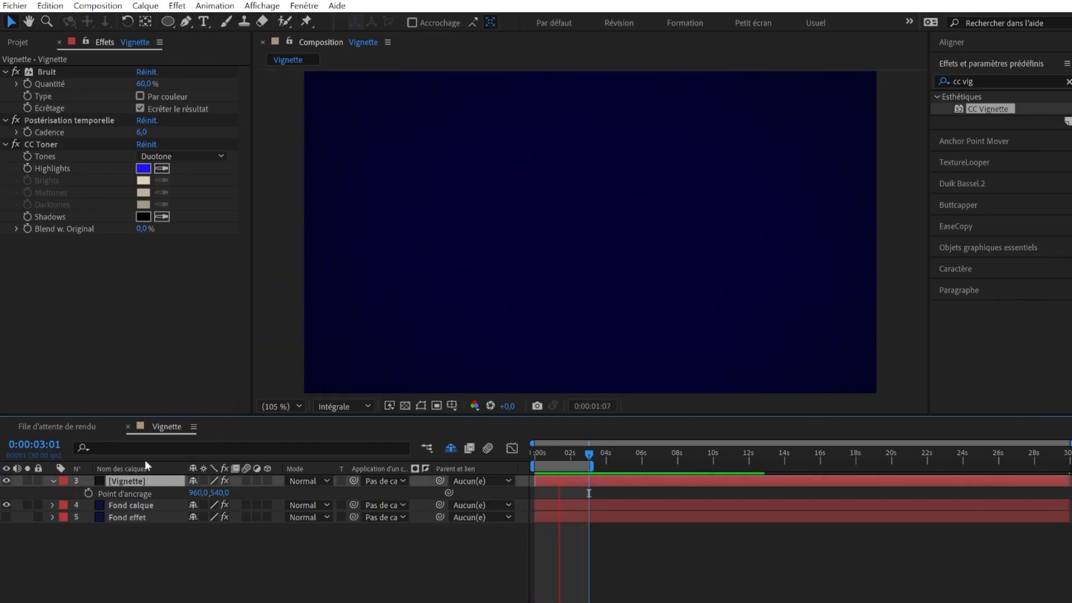